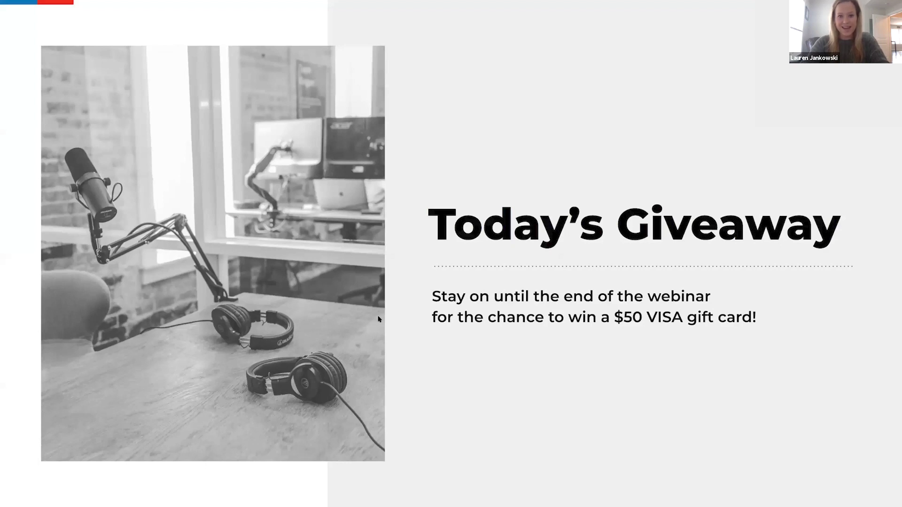
Advance to the Presenters slide, then step back to the Today's Giveaway slide
key(Right)
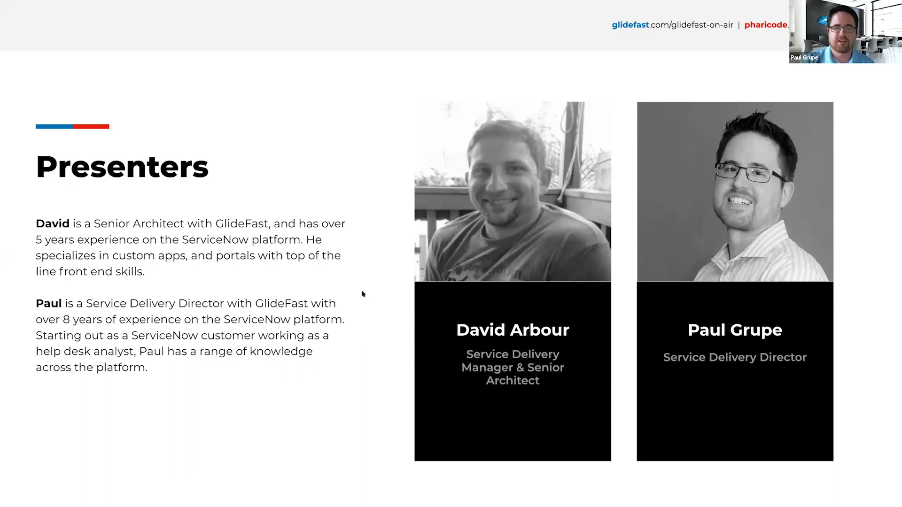
key(Right)
Return to the Presenters slide introducing the two speakers
key(Left)
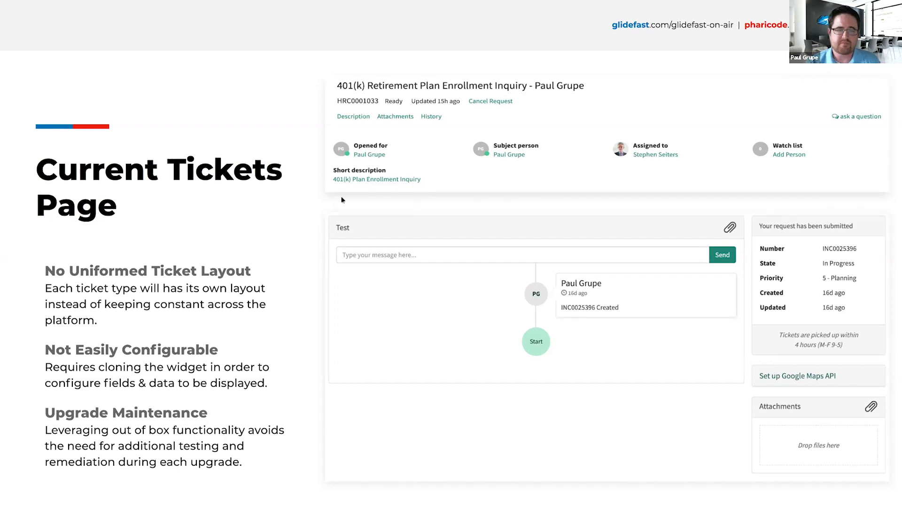
Advance through the New Standard Ticket Page slide to the Demo slide
key(Right)
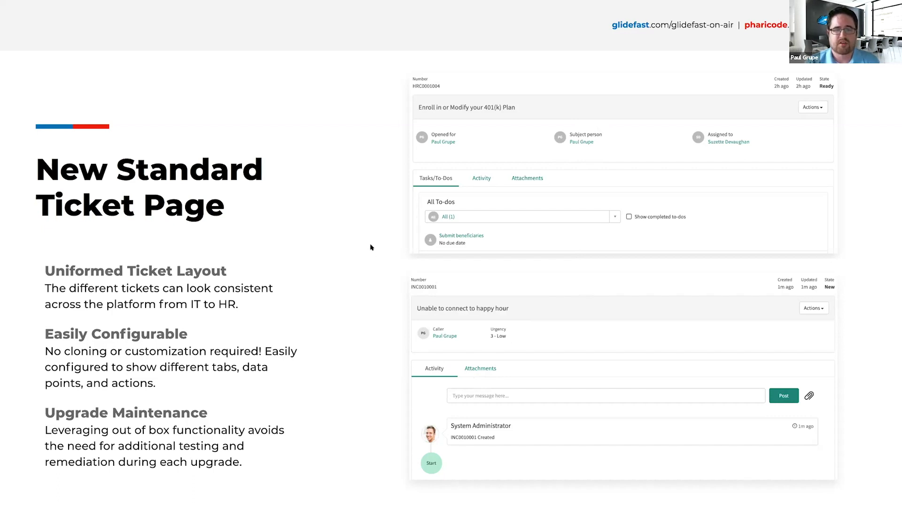
key(Right)
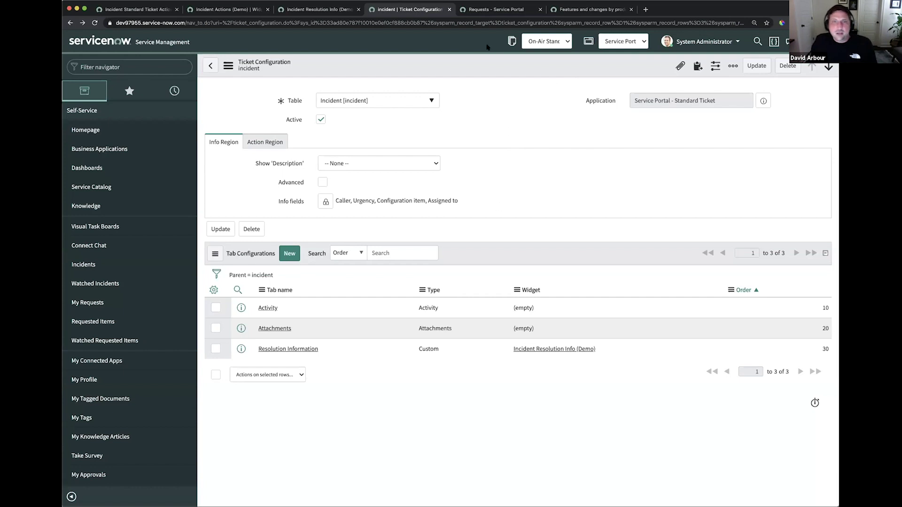
Go back to the Ticket Configurations list and open the Incident ticket configuration record
click(71, 23)
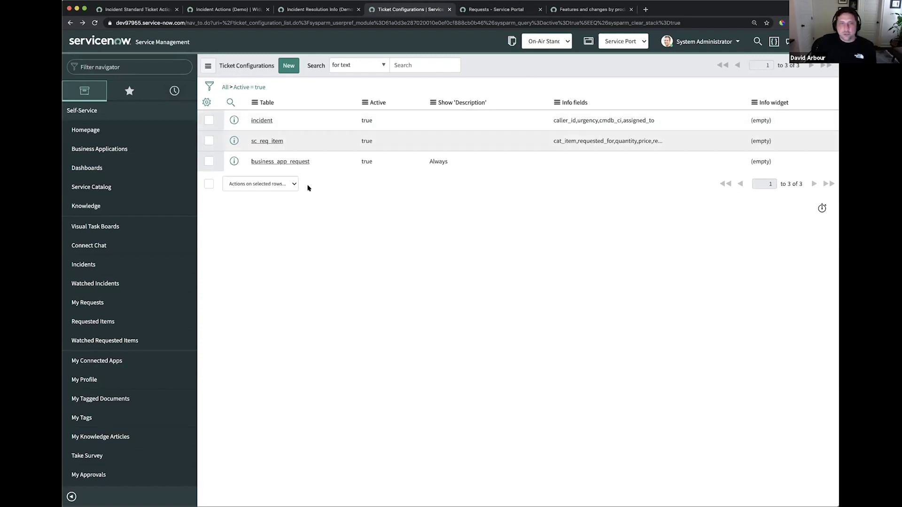
click(260, 120)
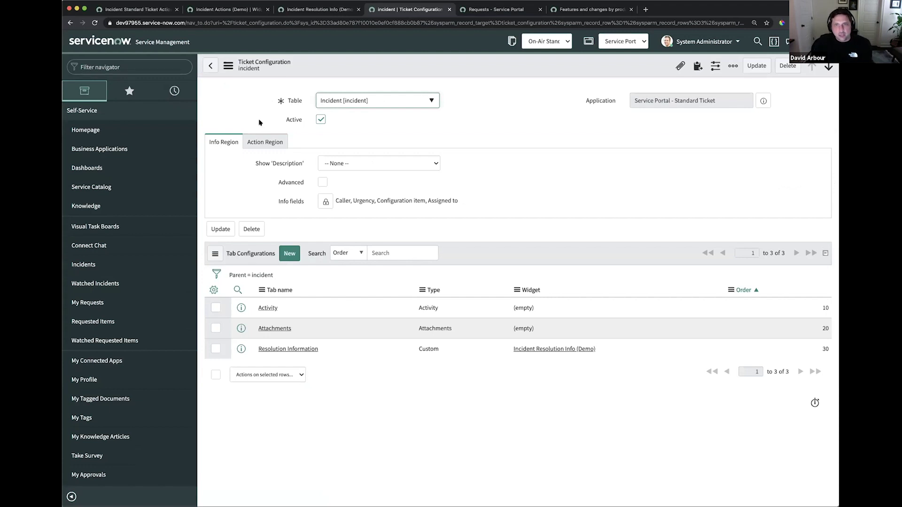
Open the 'Sales forecast spreadsheet is READ ONLY' ticket INC0000018 in the portal and compare it with the Incident configuration
click(502, 12)
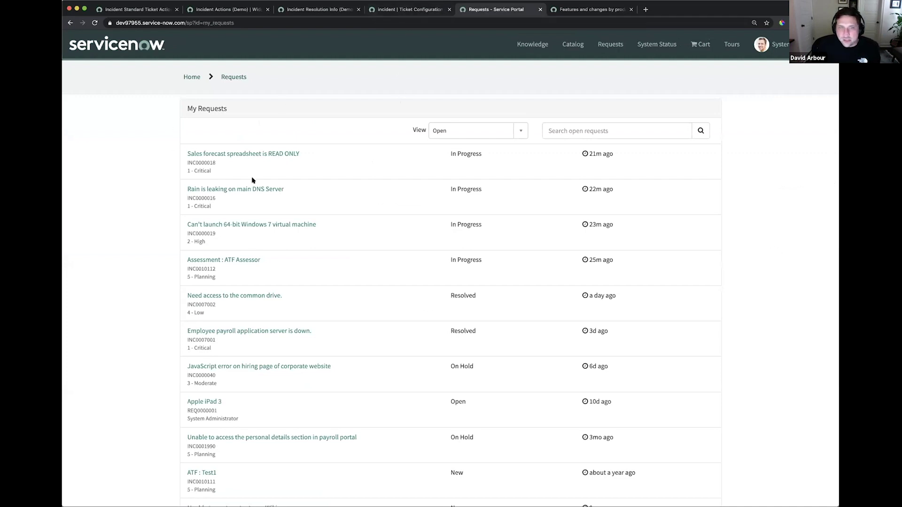
click(238, 154)
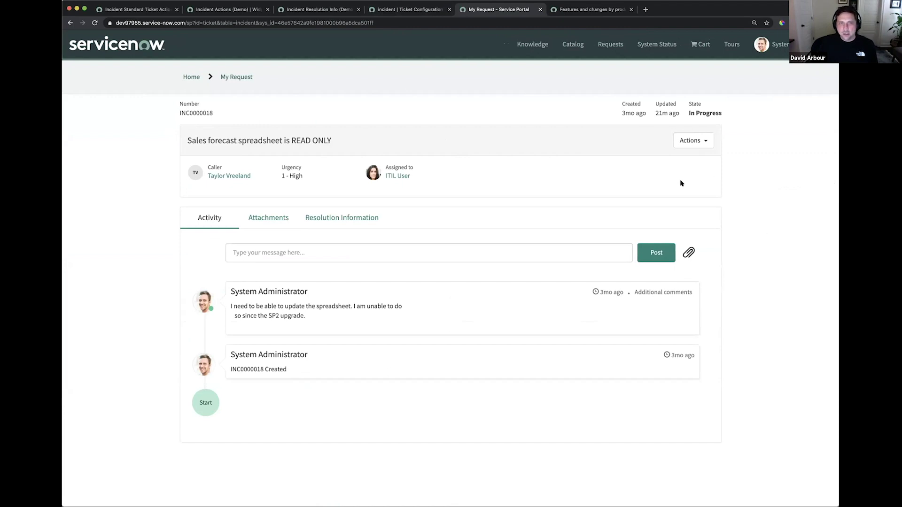
click(390, 9)
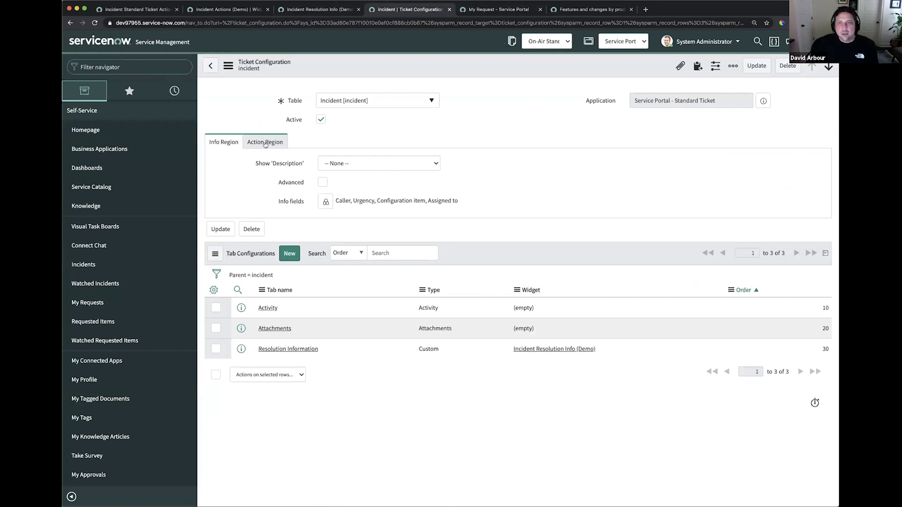
click(498, 10)
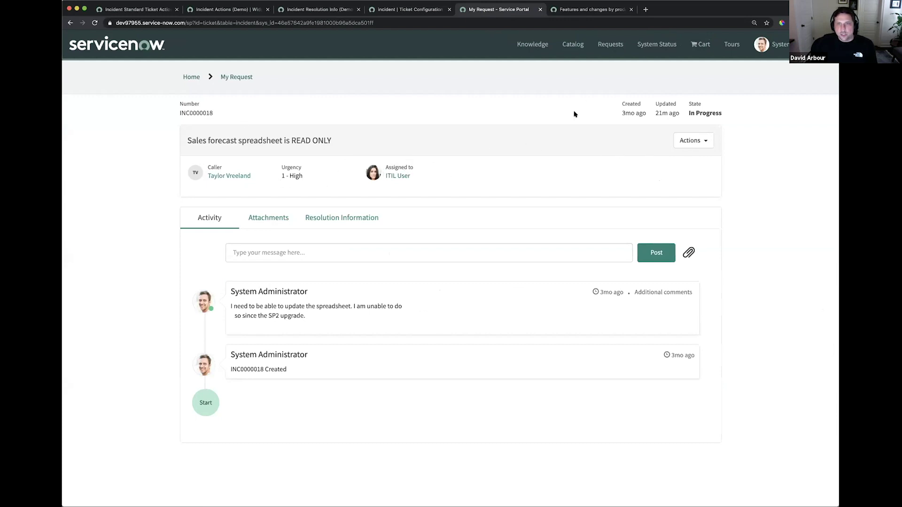
click(407, 12)
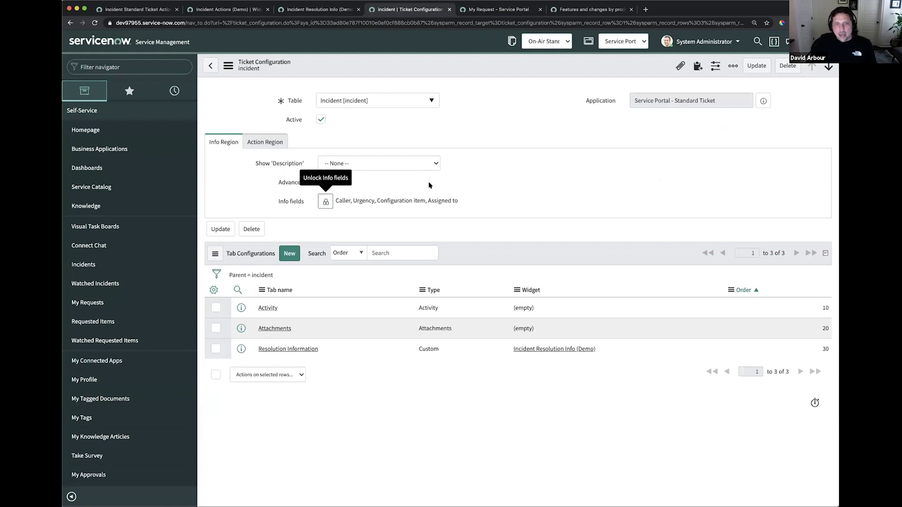
click(326, 202)
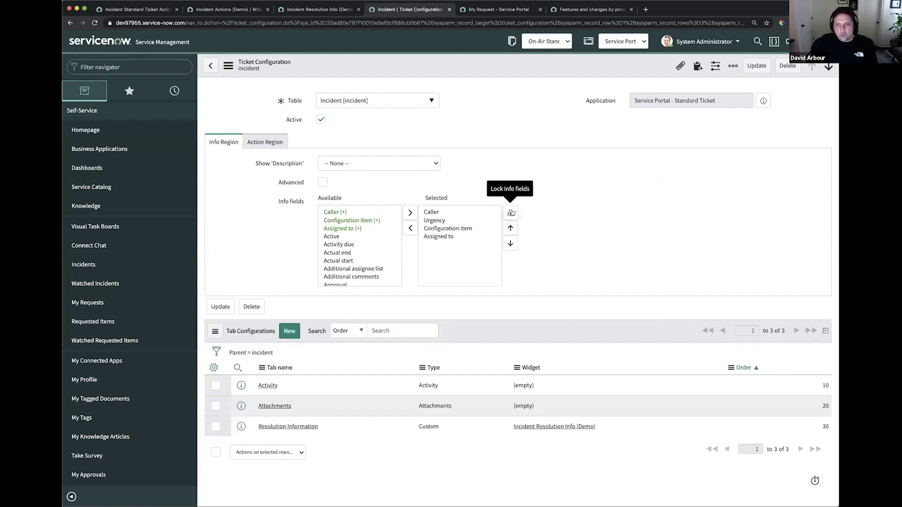
click(510, 205)
click(498, 10)
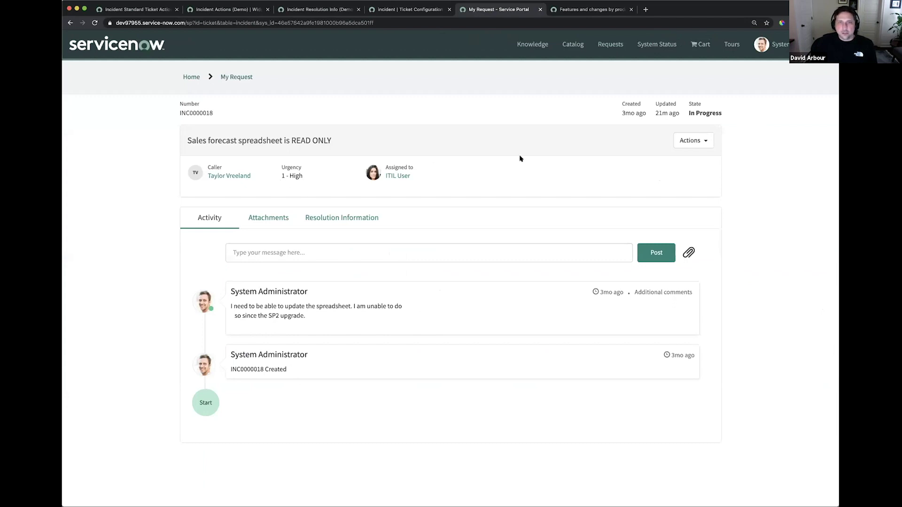
click(408, 10)
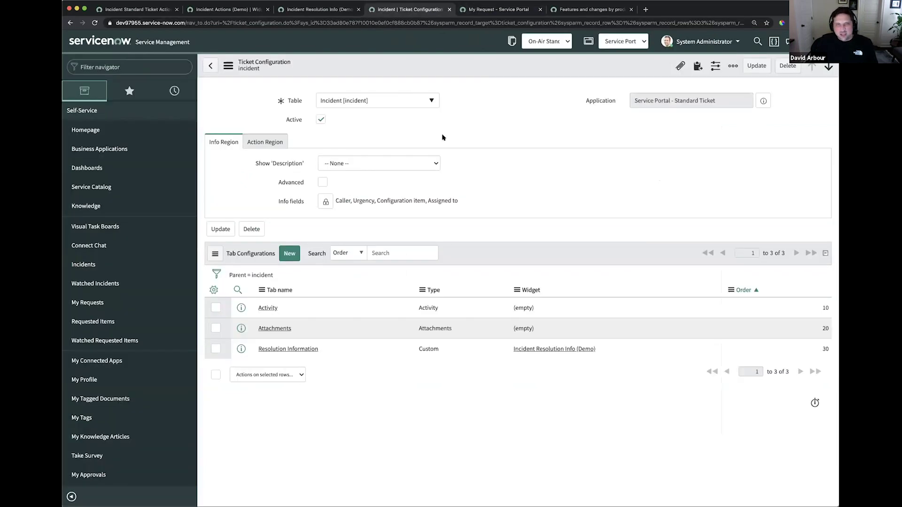
click(322, 182)
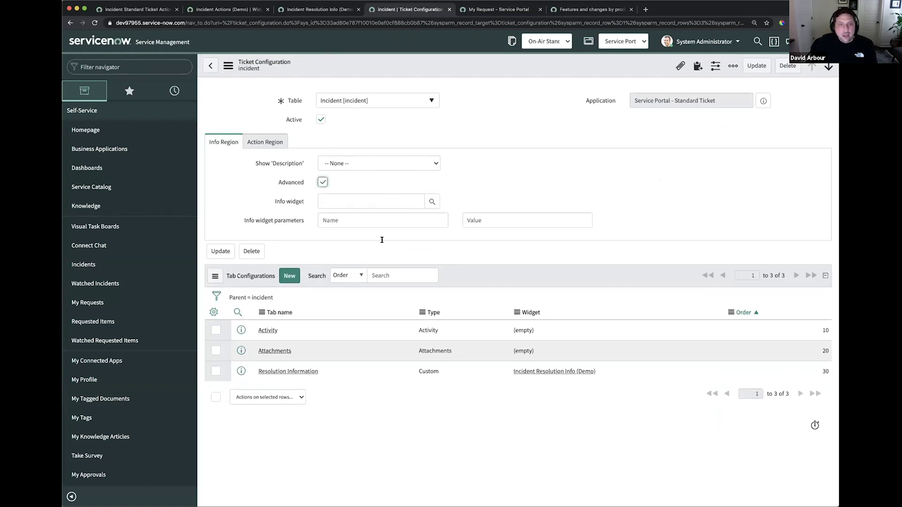
click(351, 200)
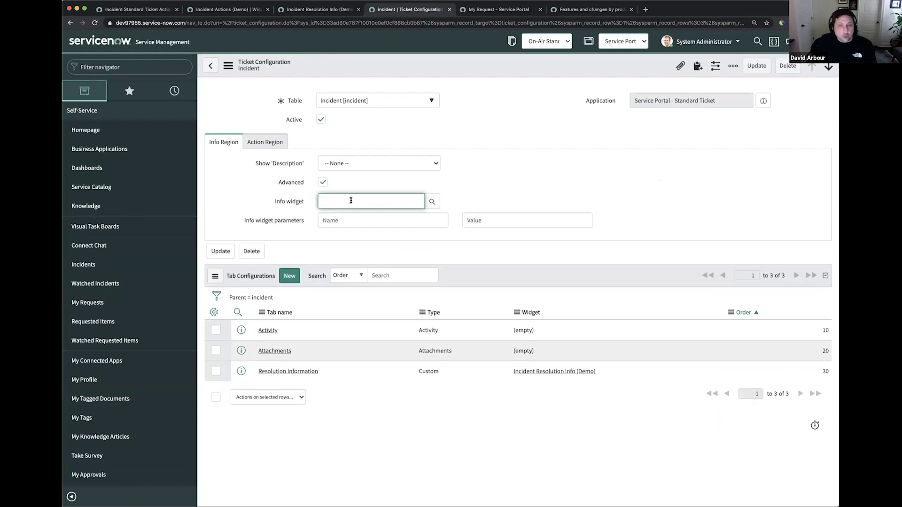
click(352, 218)
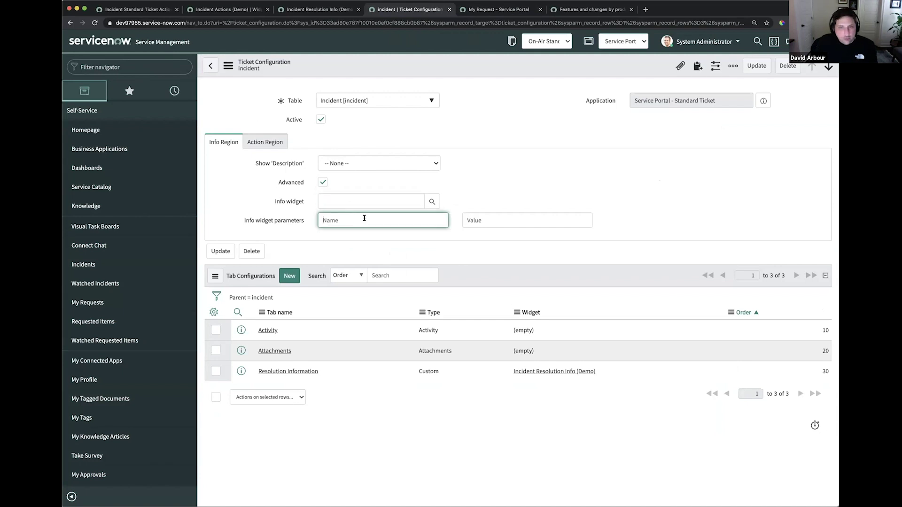
click(489, 129)
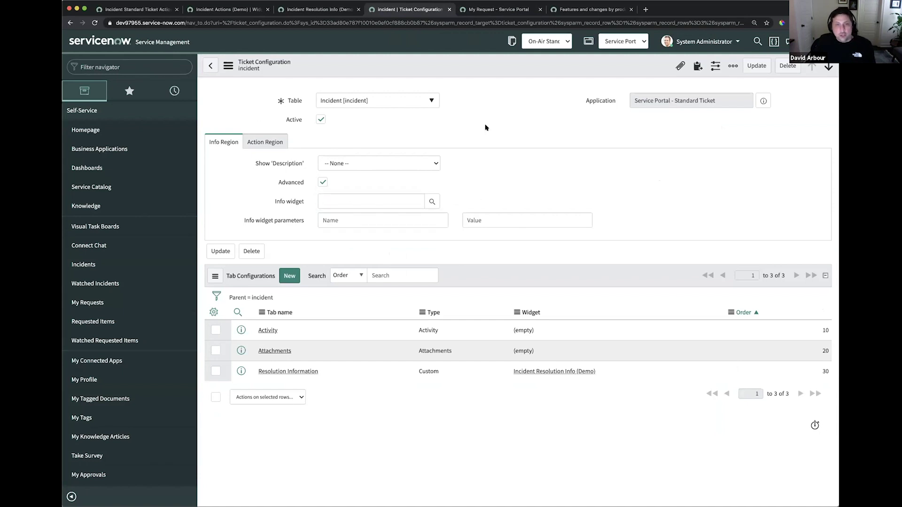
click(369, 200)
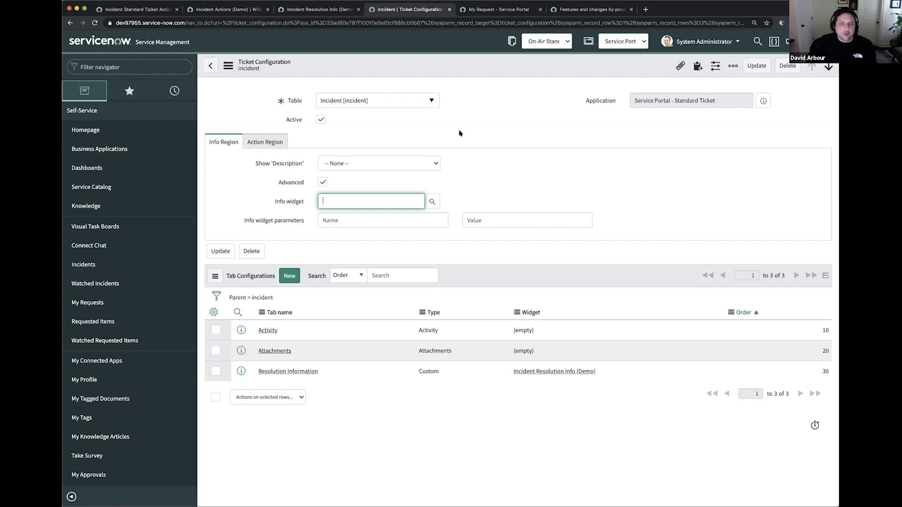
click(323, 184)
click(323, 183)
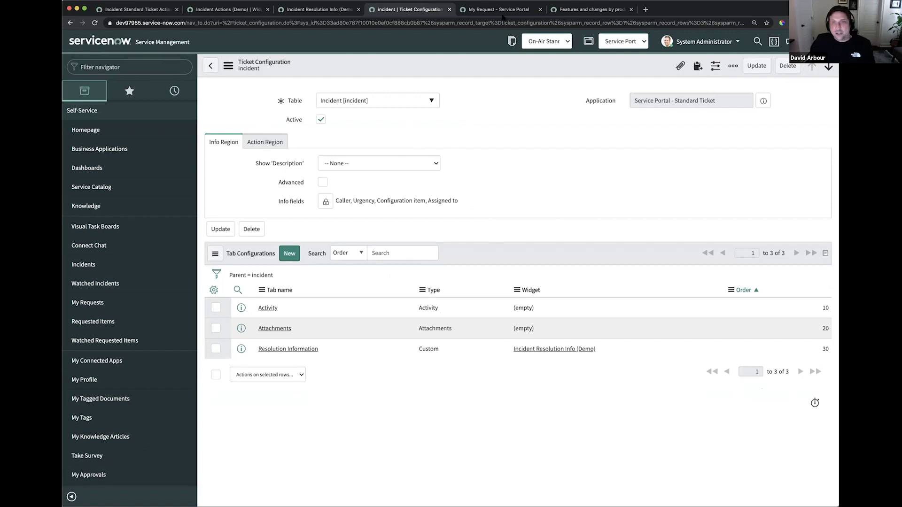
click(505, 9)
click(699, 143)
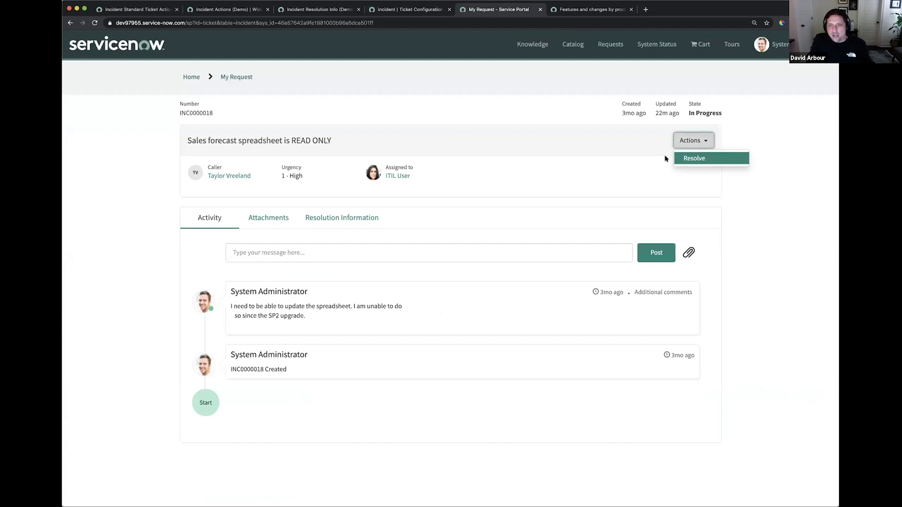
click(546, 153)
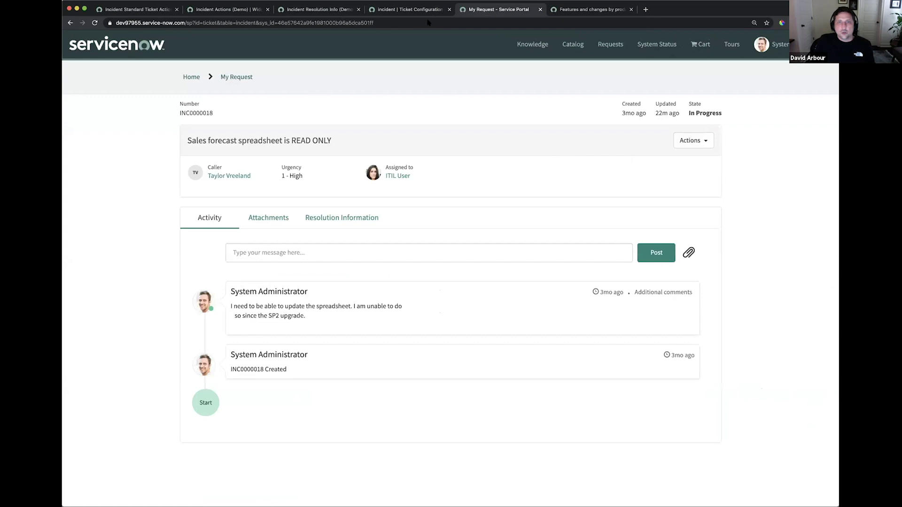
click(406, 10)
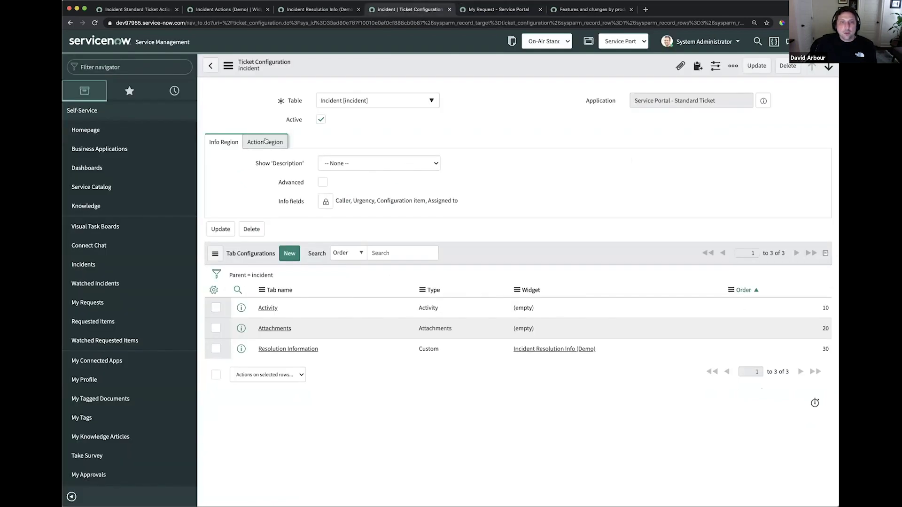
click(264, 141)
drag(396, 163, 290, 163)
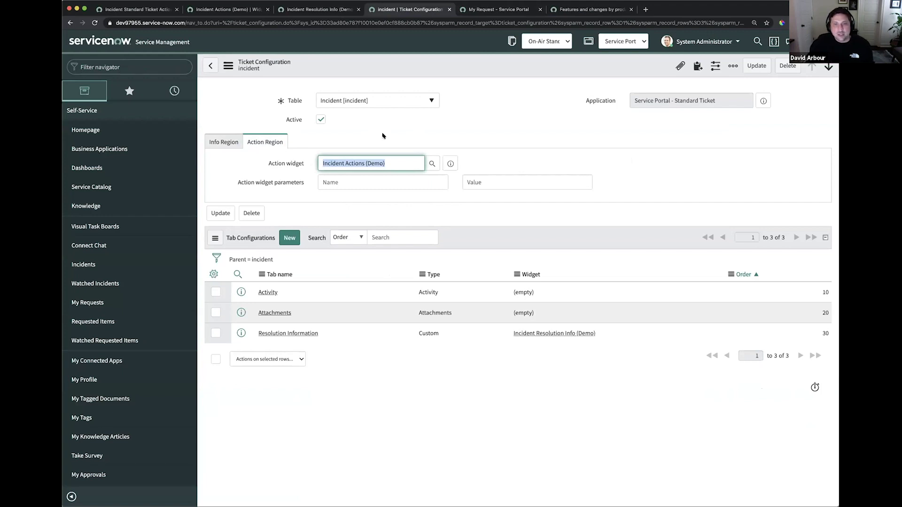
click(401, 134)
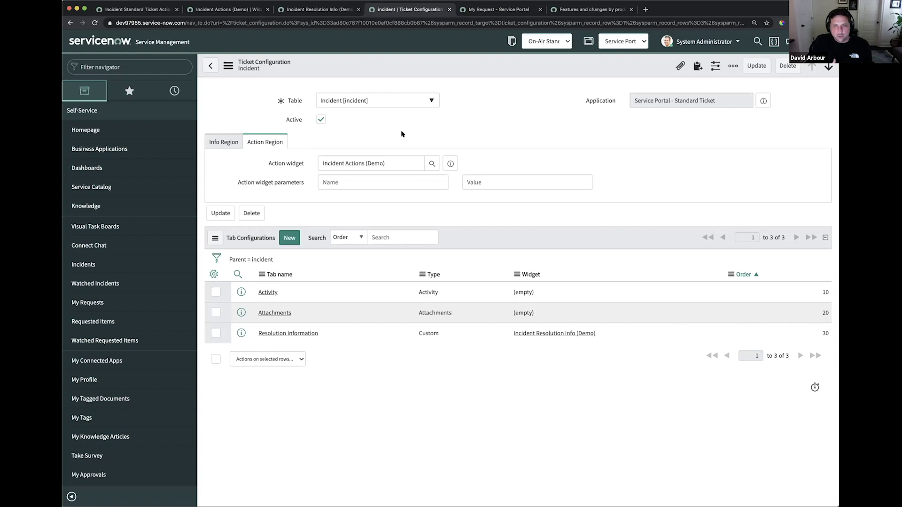
drag(394, 163, 309, 162)
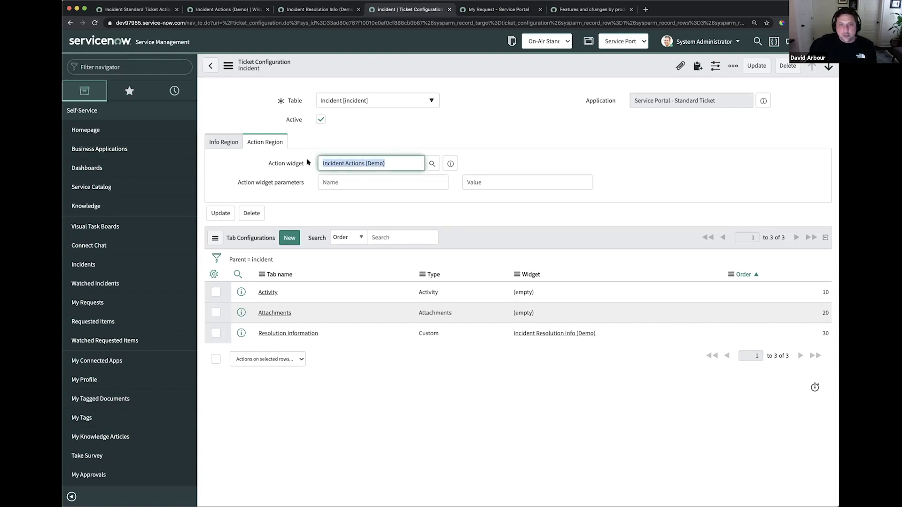
click(380, 132)
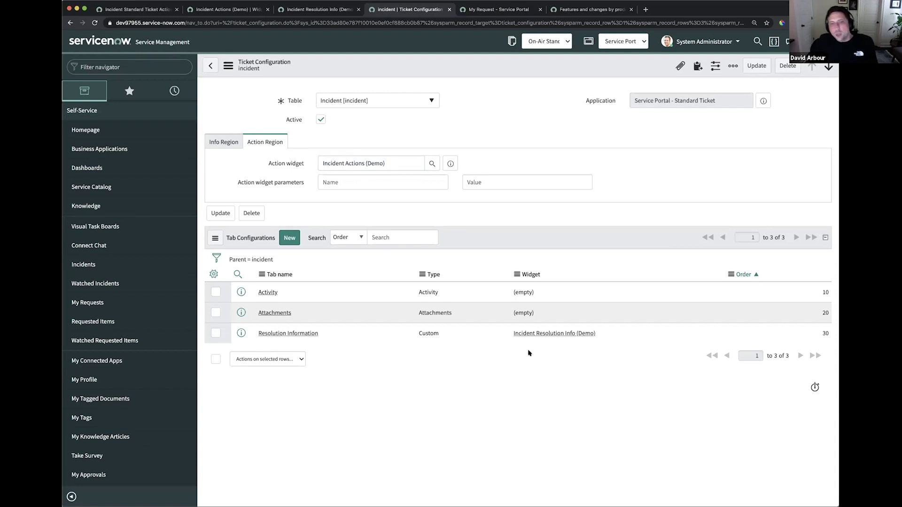
click(487, 10)
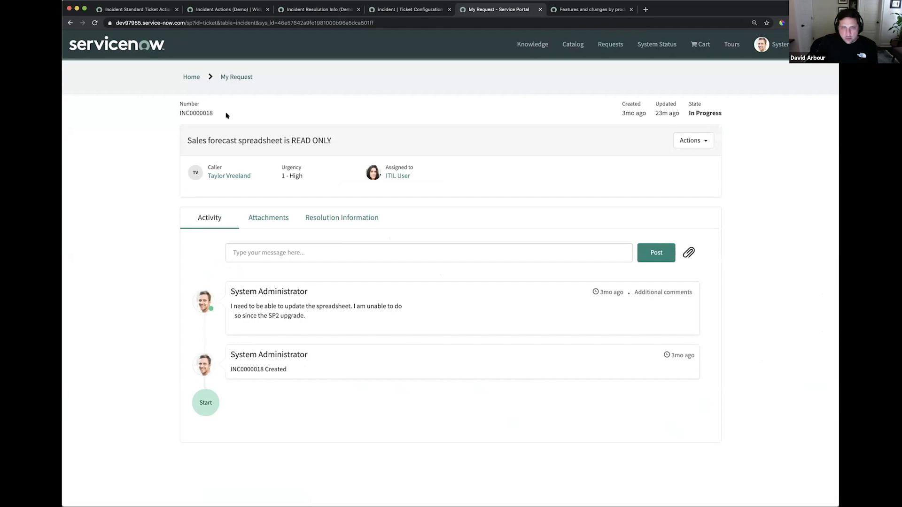
click(413, 9)
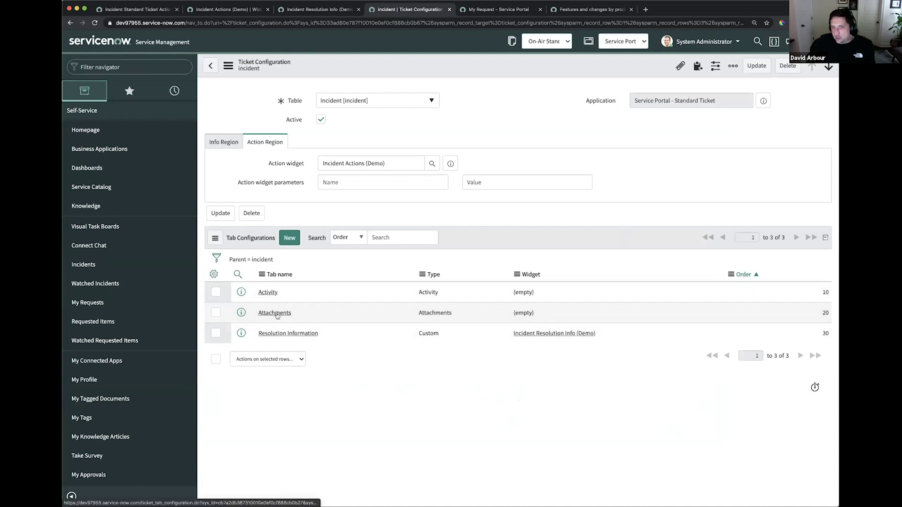
click(498, 9)
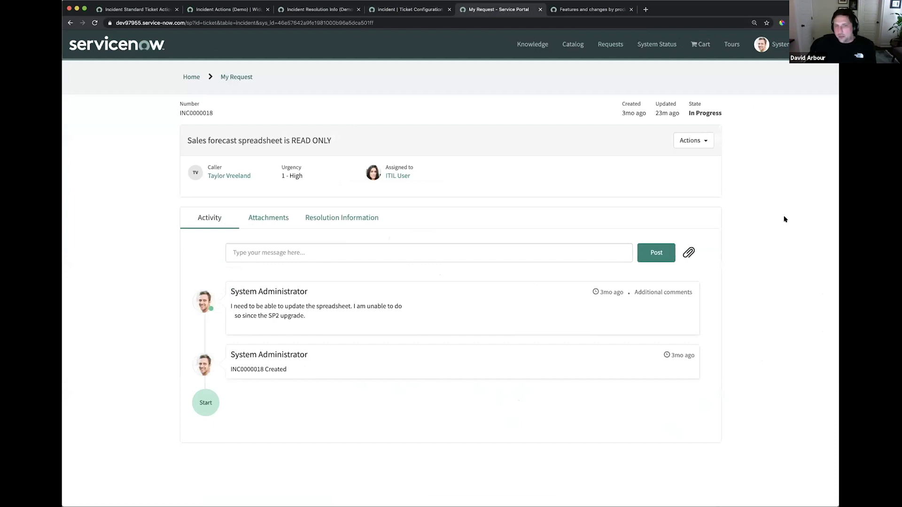
click(410, 9)
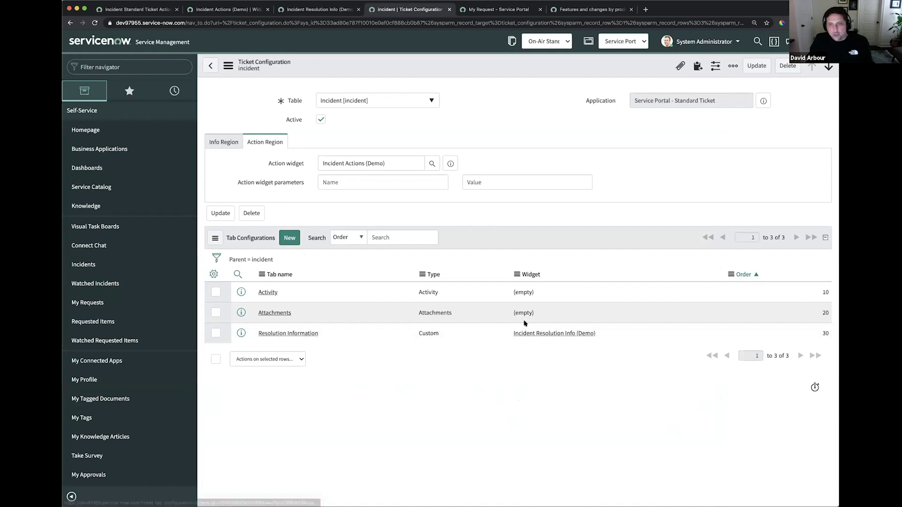
click(500, 11)
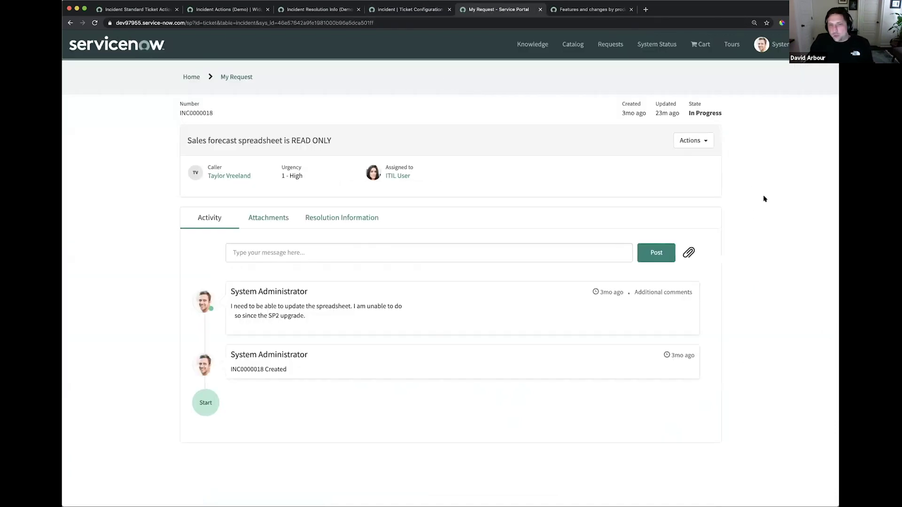
click(341, 219)
click(205, 218)
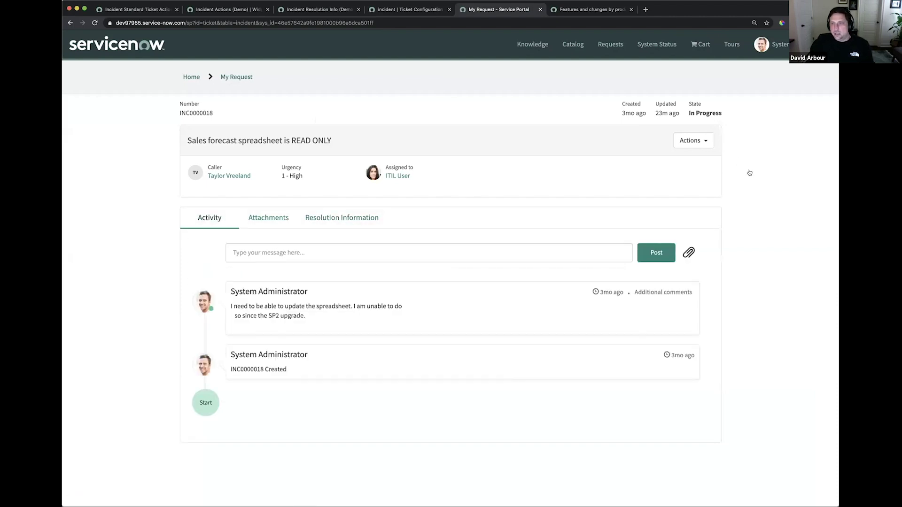
Try Actions > Resolve on INC0000018, cancel, and show the Resolution Information tab fields
click(697, 144)
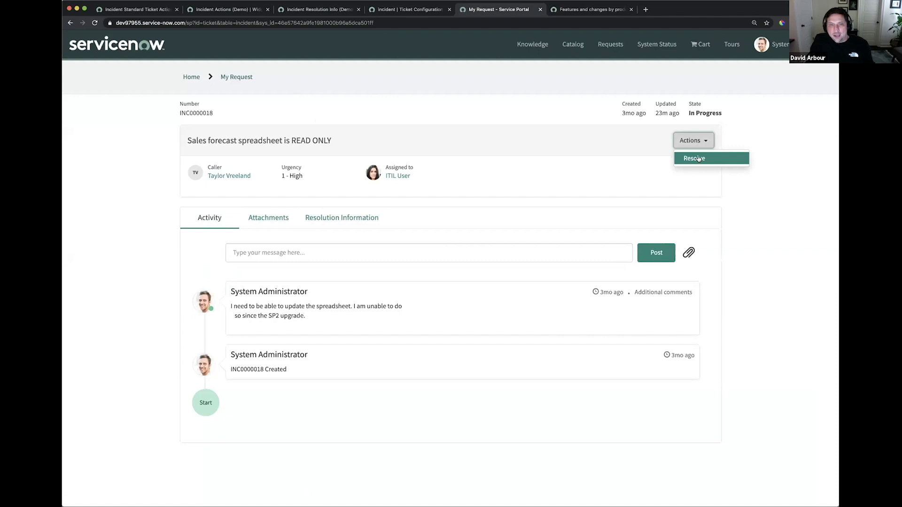
click(699, 159)
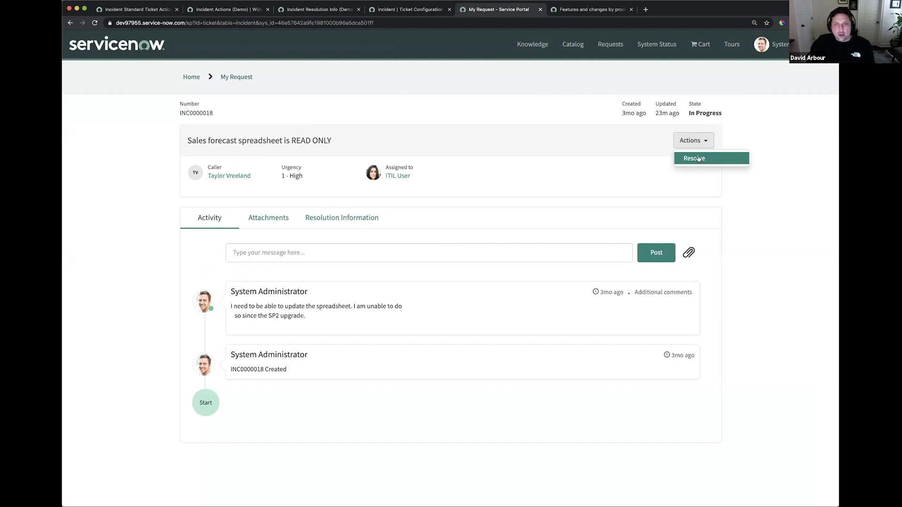
click(760, 206)
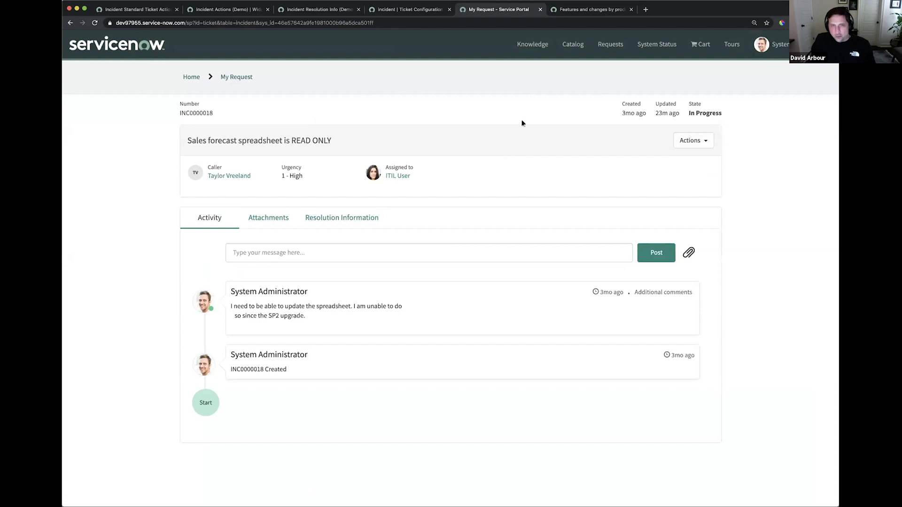
click(345, 218)
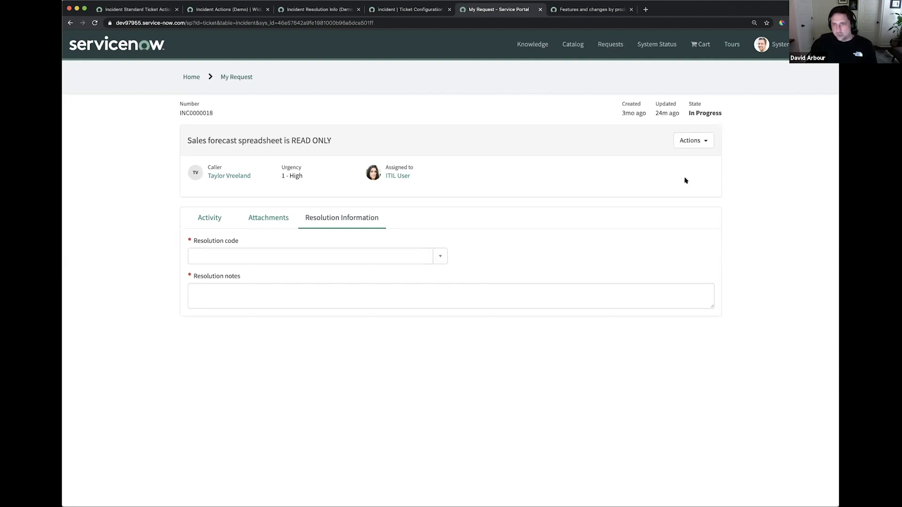
Retry resolving the incident, then bring up the Incident Resolution Info (Demo) widget definition
click(709, 143)
click(695, 158)
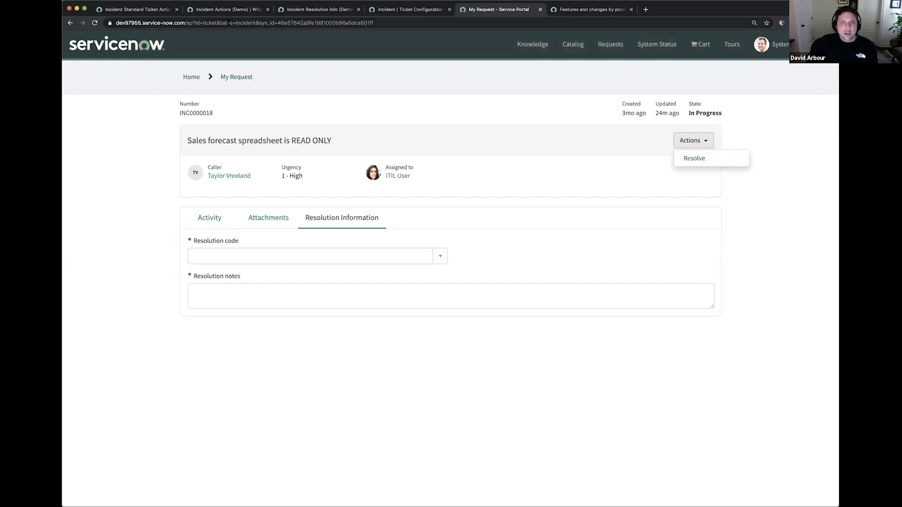
click(294, 10)
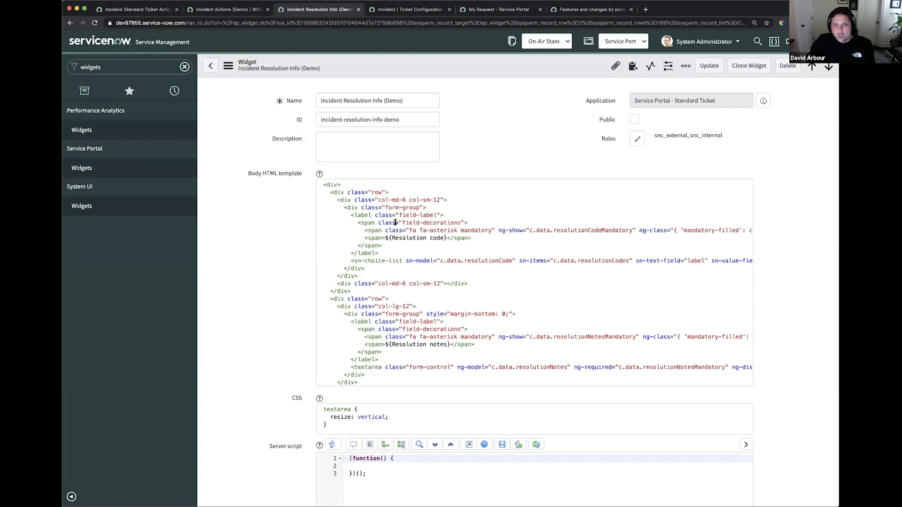
click(509, 223)
scroll(292, 252, down, 1)
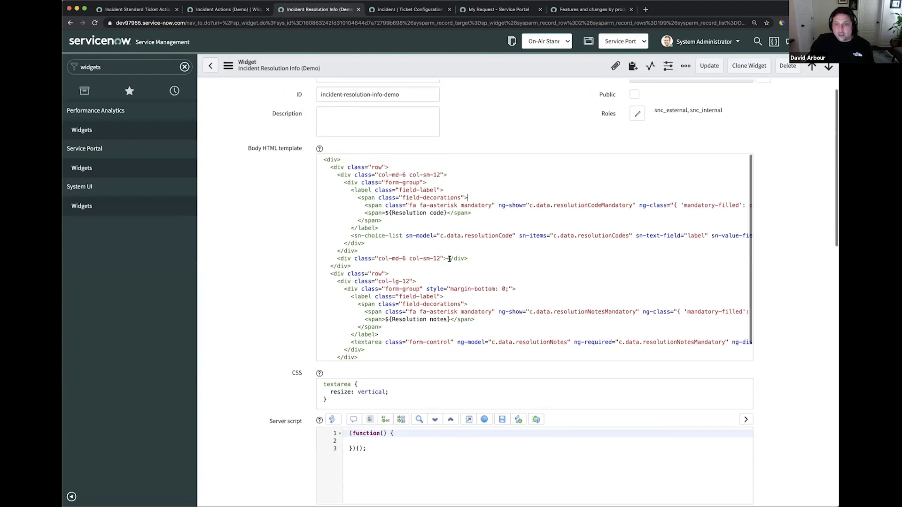
scroll(296, 240, down, 2)
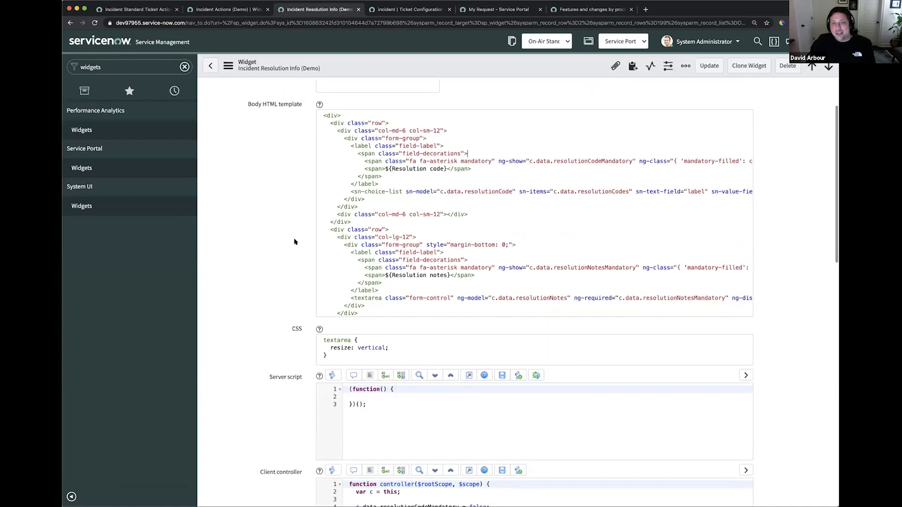
scroll(295, 244, down, 5)
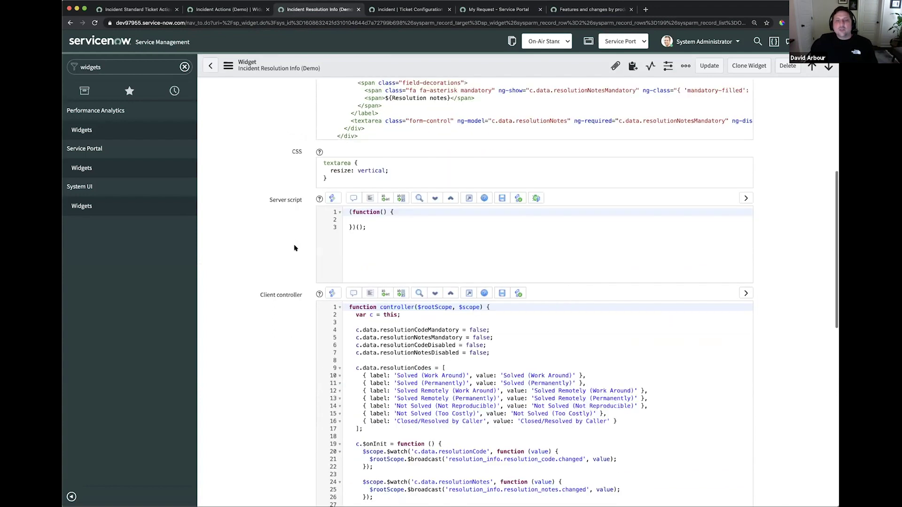
scroll(294, 248, down, 1)
scroll(288, 251, down, 2)
scroll(292, 247, up, 4)
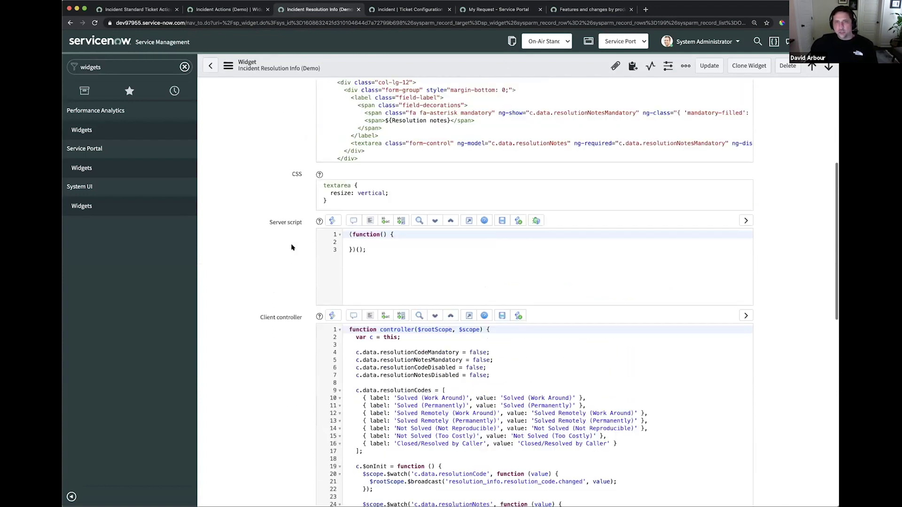
scroll(292, 248, up, 5)
Set the portal incident's resolution code to Closed/Resolved by Caller
click(497, 9)
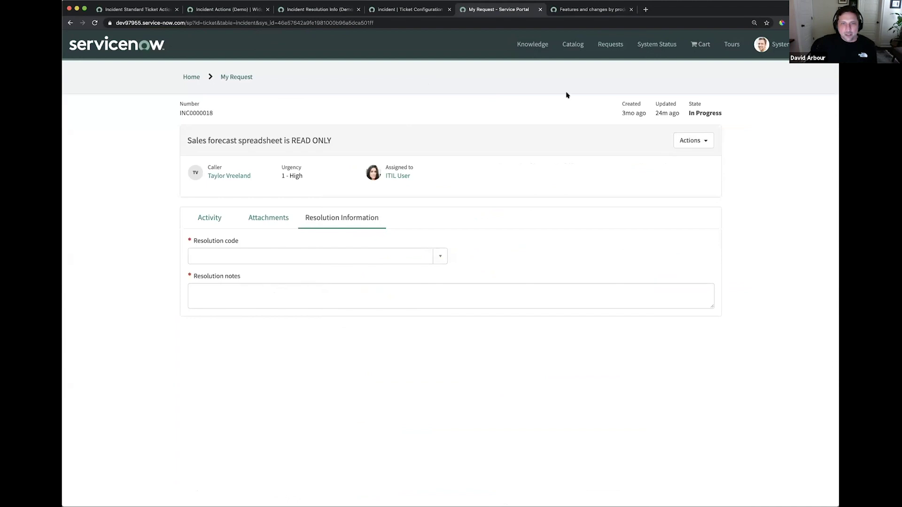
click(242, 255)
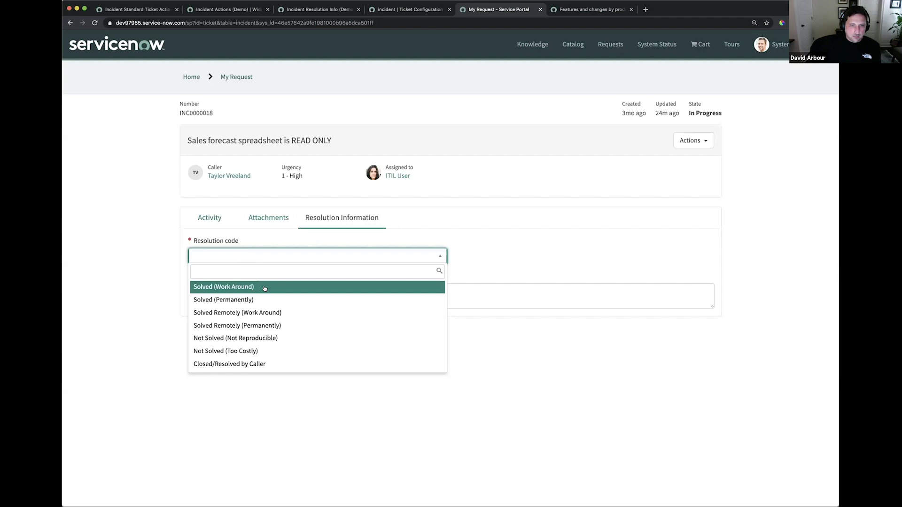
click(245, 364)
click(406, 420)
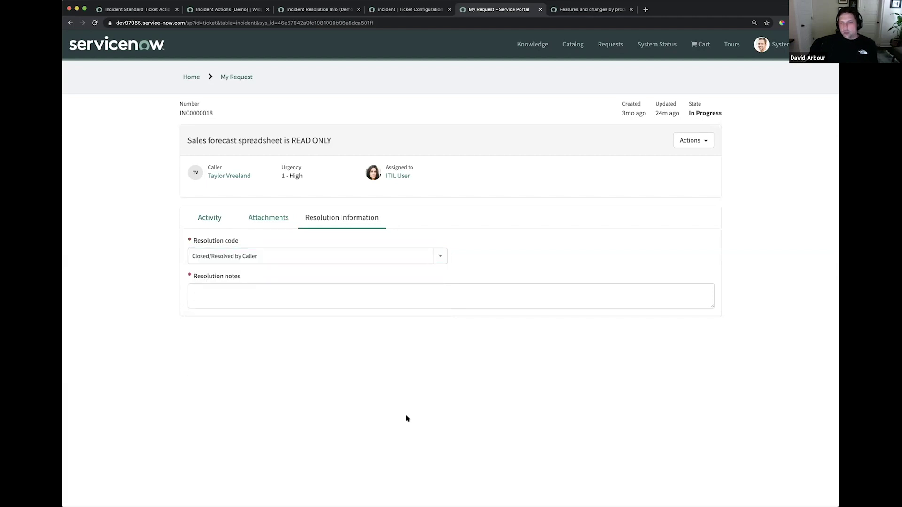
Enter the resolution notes 'I'm resolving this because I was able tto figure it out on my own.'
click(306, 293)
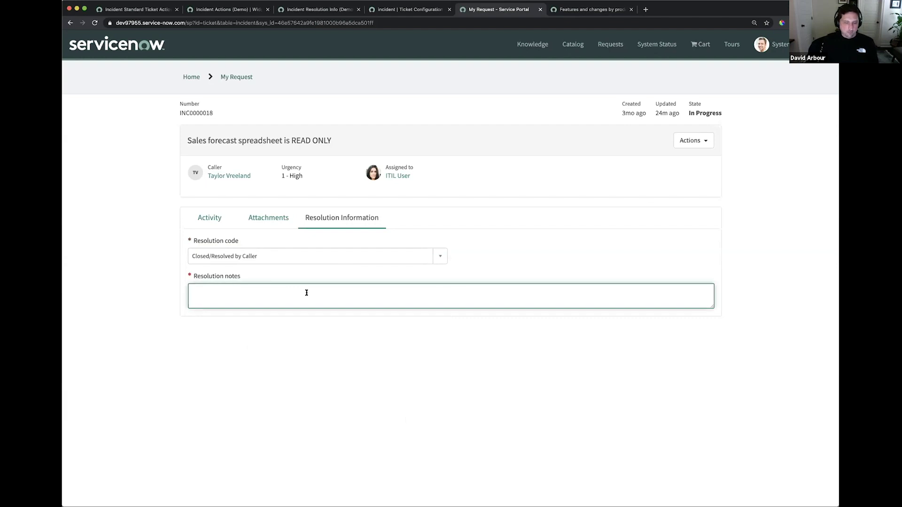
text(I'm re)
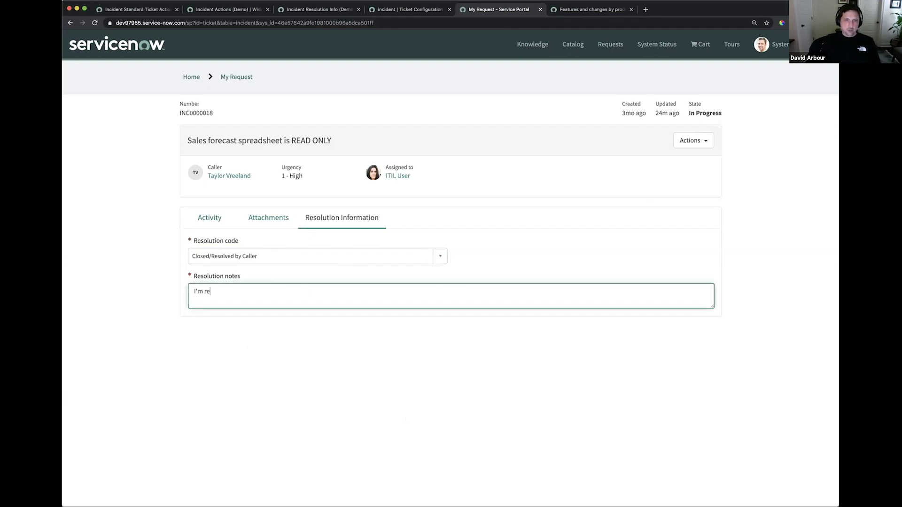
text(solving this bec)
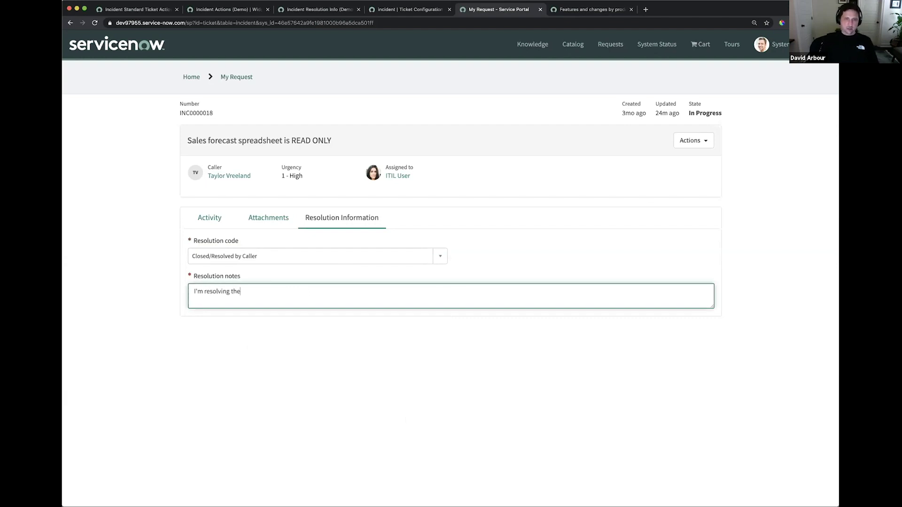
text(ause )
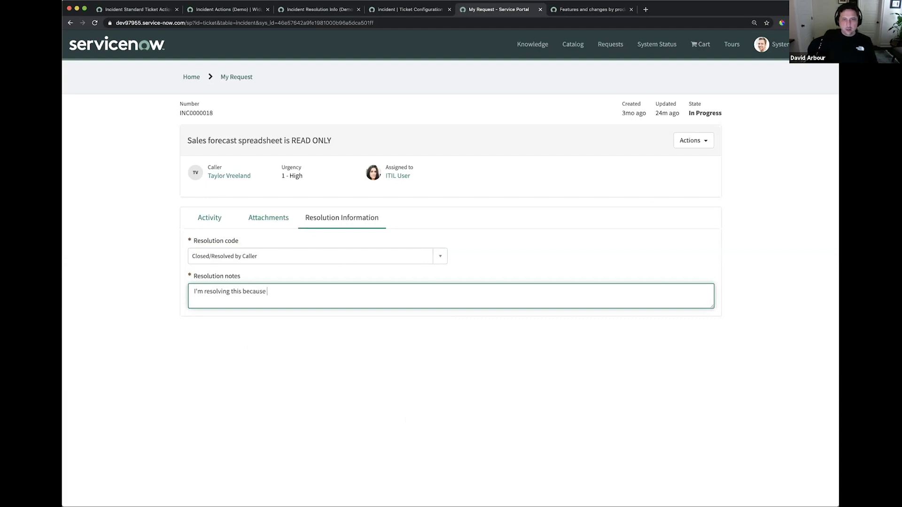
text(I was able to)
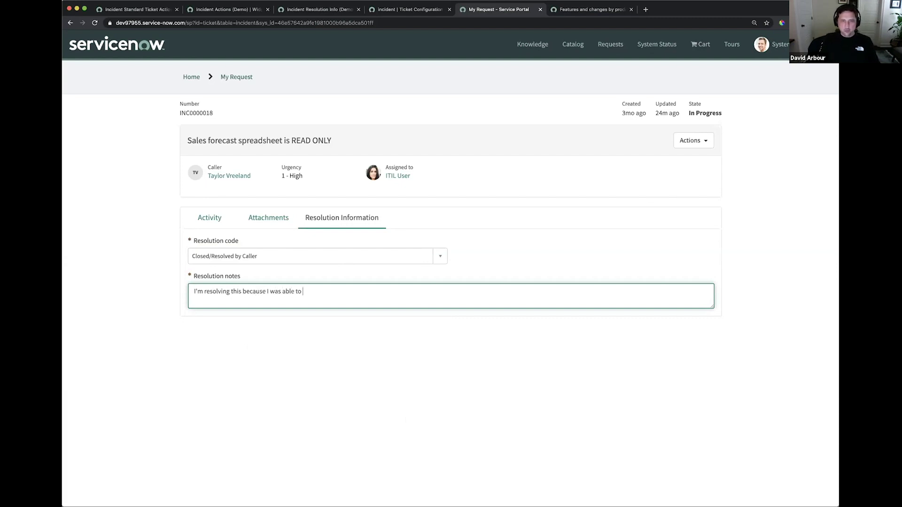
text(to figure it out on my own.)
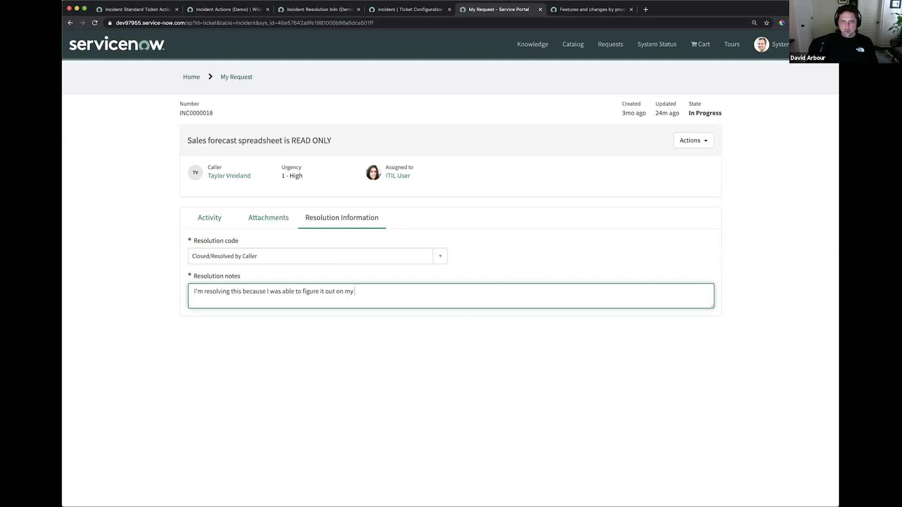
click(386, 374)
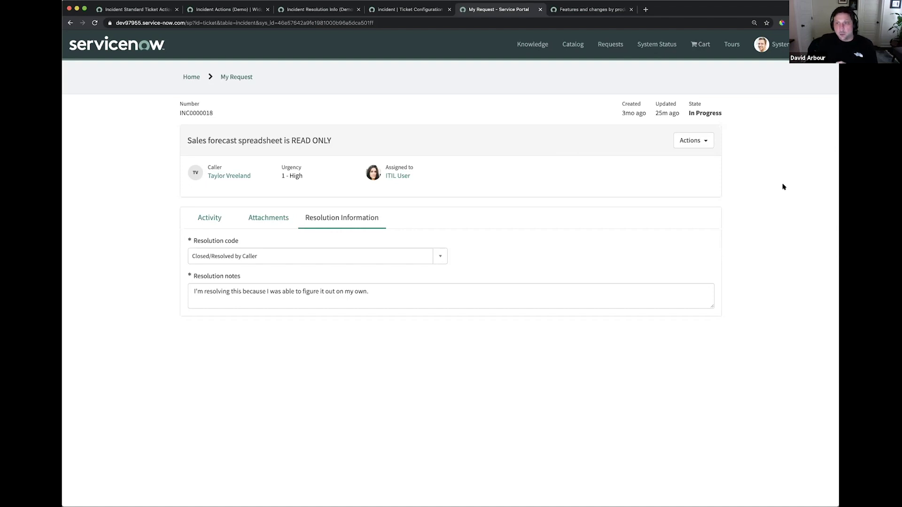
Resolve INC0000018 from Actions, check its resolution code and notes, and reload the page
click(694, 140)
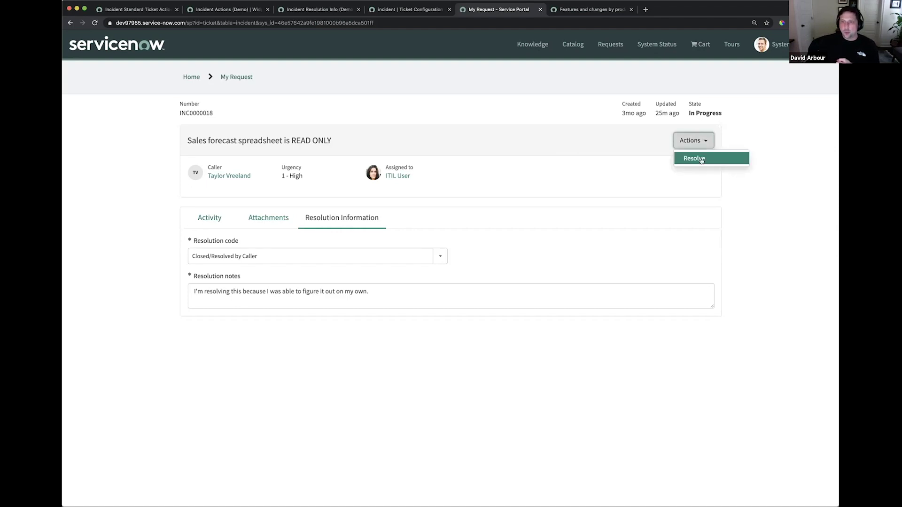
click(701, 159)
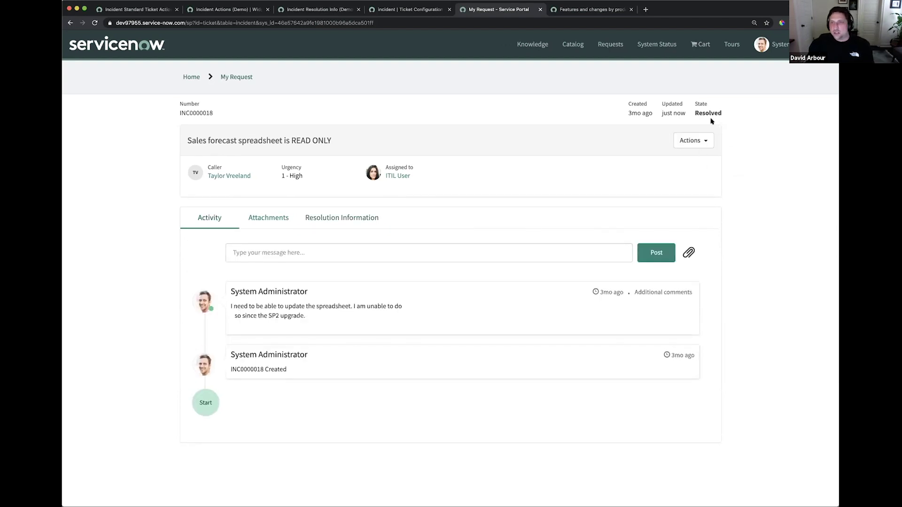
click(334, 223)
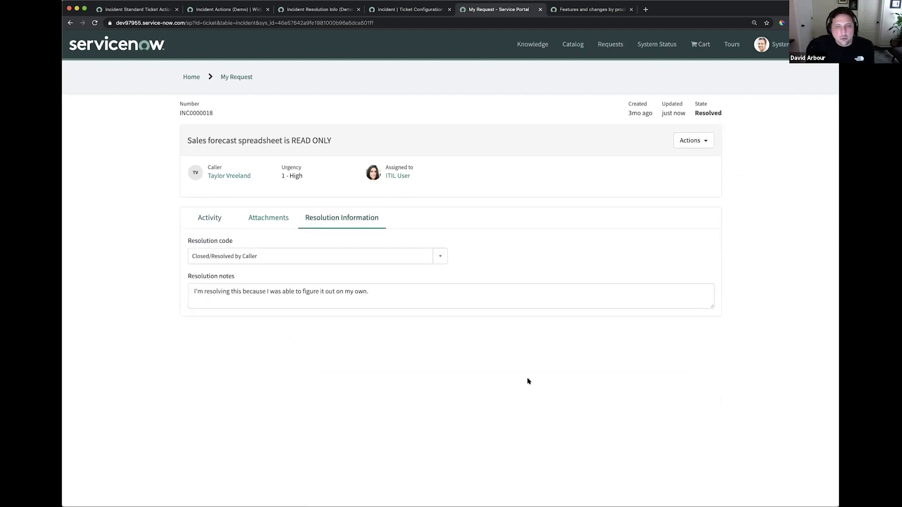
right_click(397, 78)
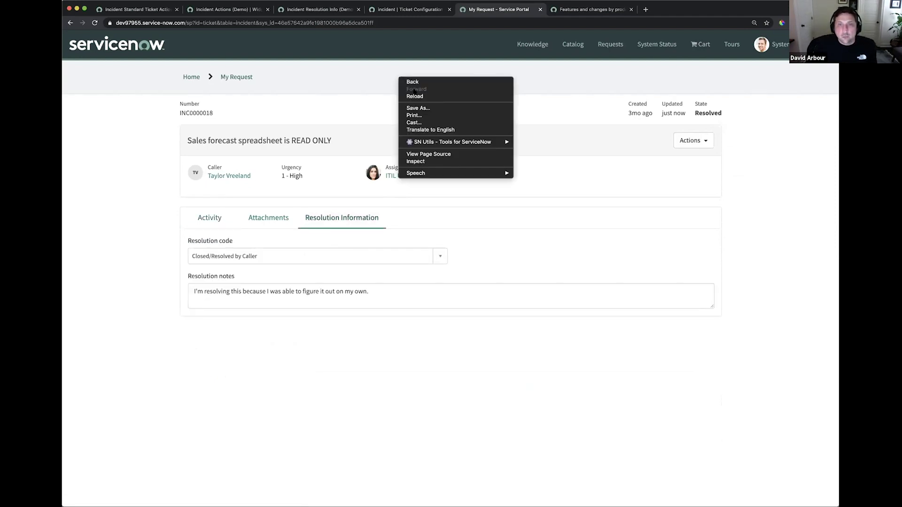
click(413, 97)
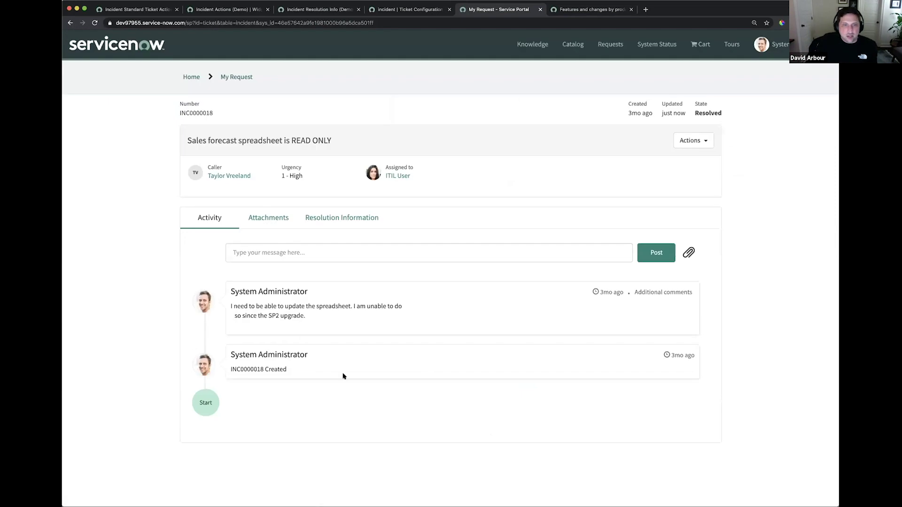
Confirm the resolution code and notes survived the reload, then return to the widget definition
click(333, 223)
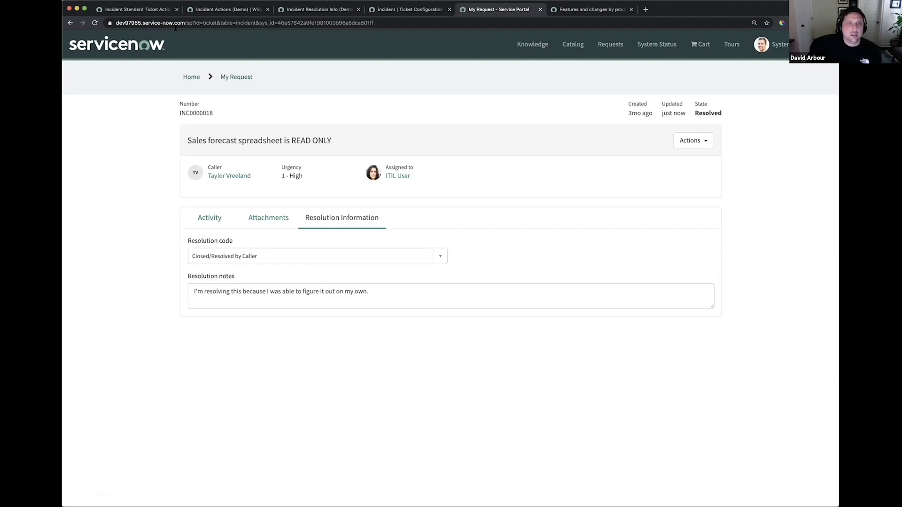
click(330, 10)
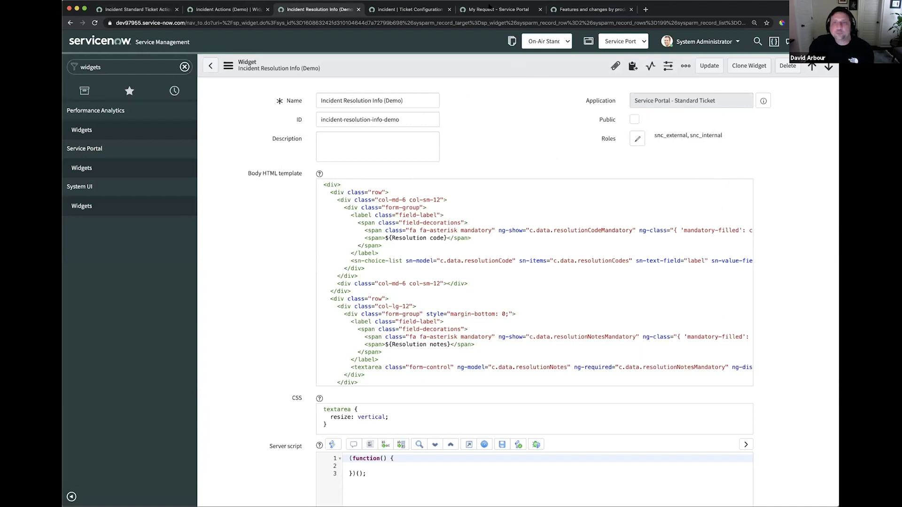
Browse the resolved ticket's Attachments and Activity tabs, then show its Closed/Resolved by Caller code and notes
click(491, 10)
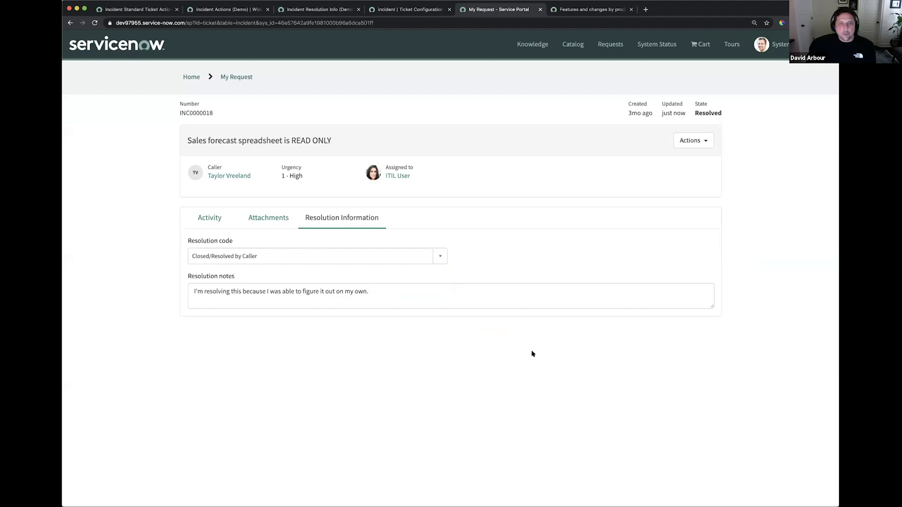
click(271, 220)
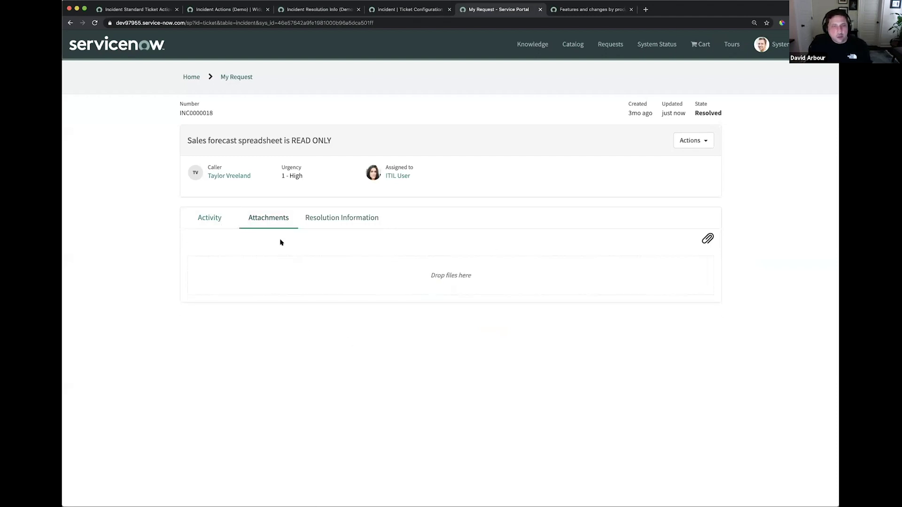
click(207, 221)
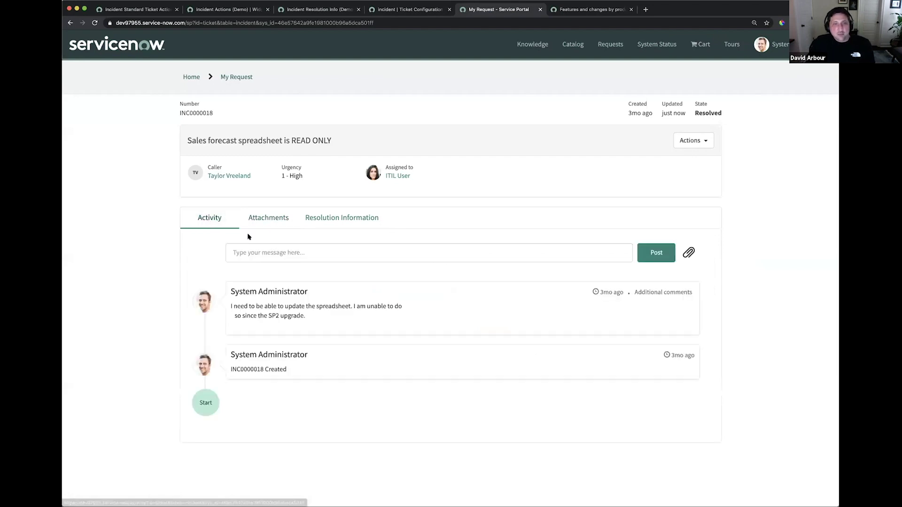
click(271, 253)
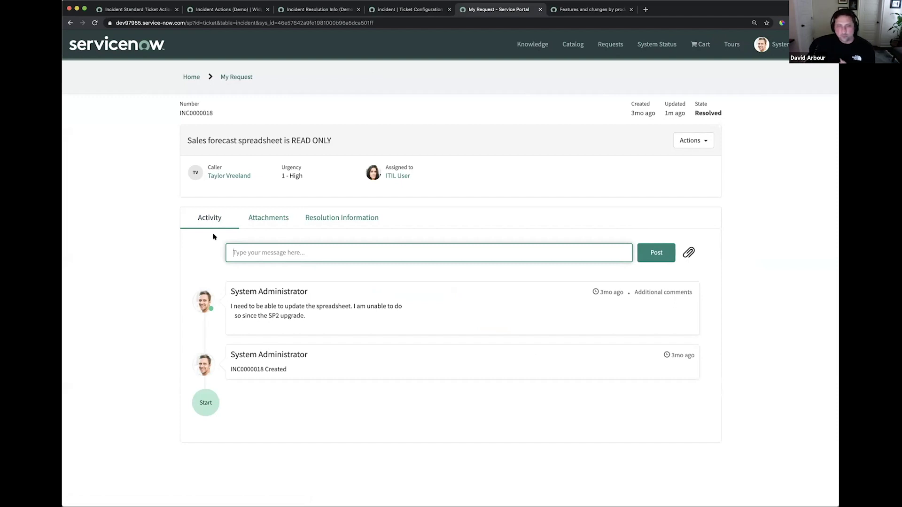
click(278, 222)
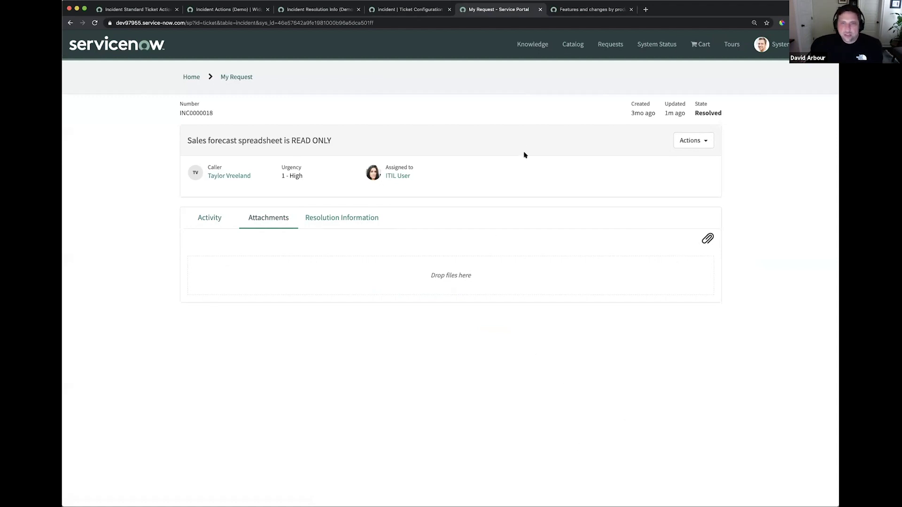
click(324, 210)
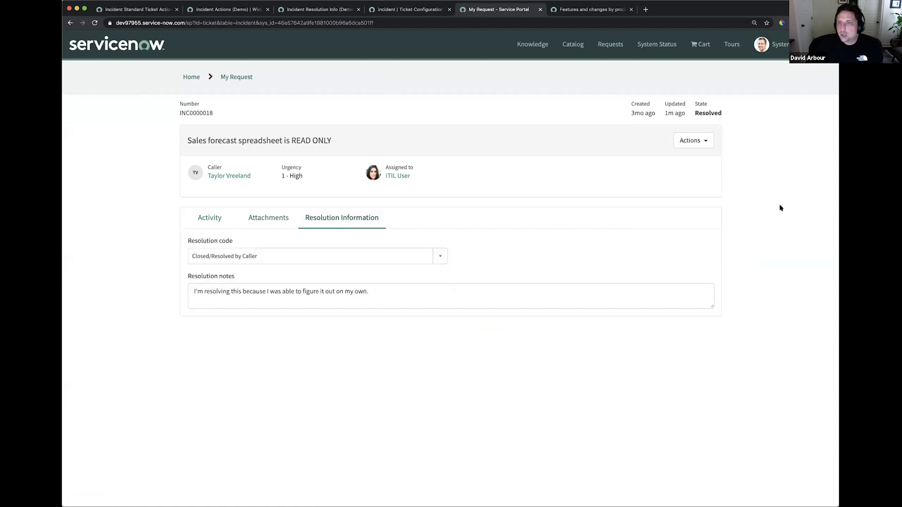
click(409, 10)
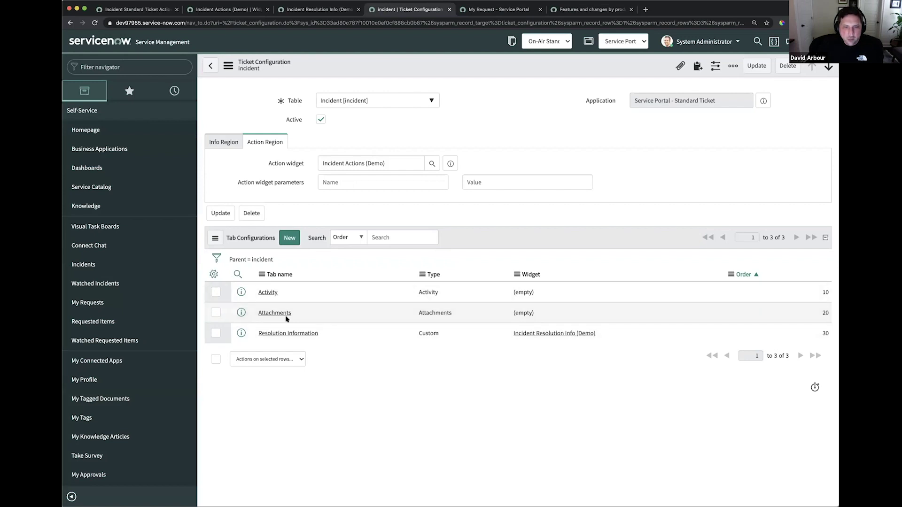
click(308, 335)
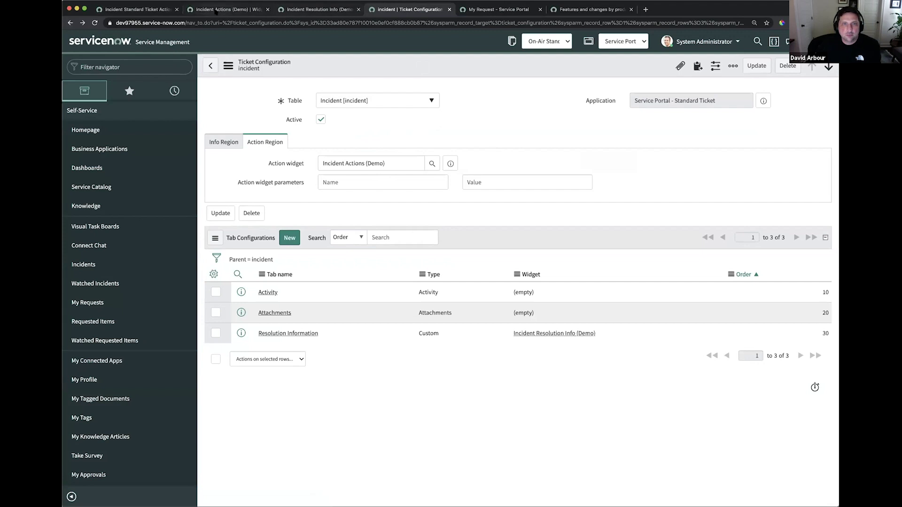
click(225, 10)
double_click(423, 306)
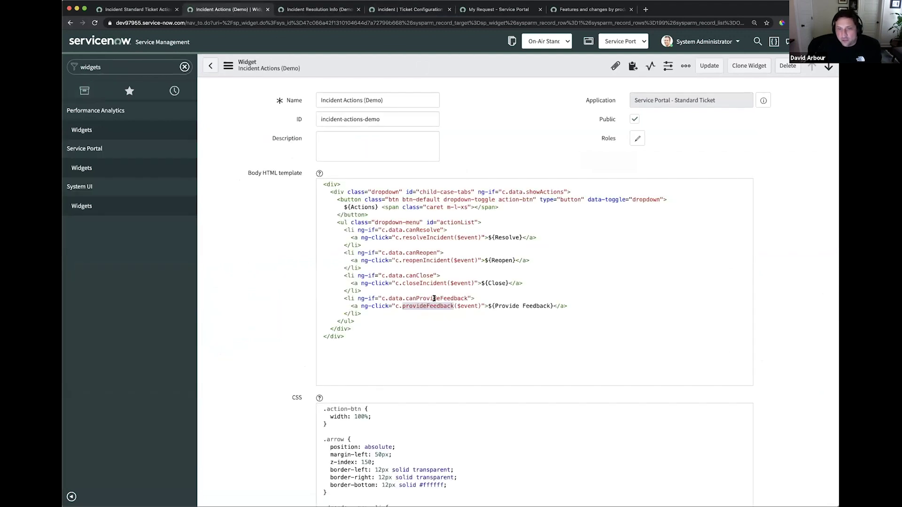
double_click(406, 299)
drag(369, 289, 307, 221)
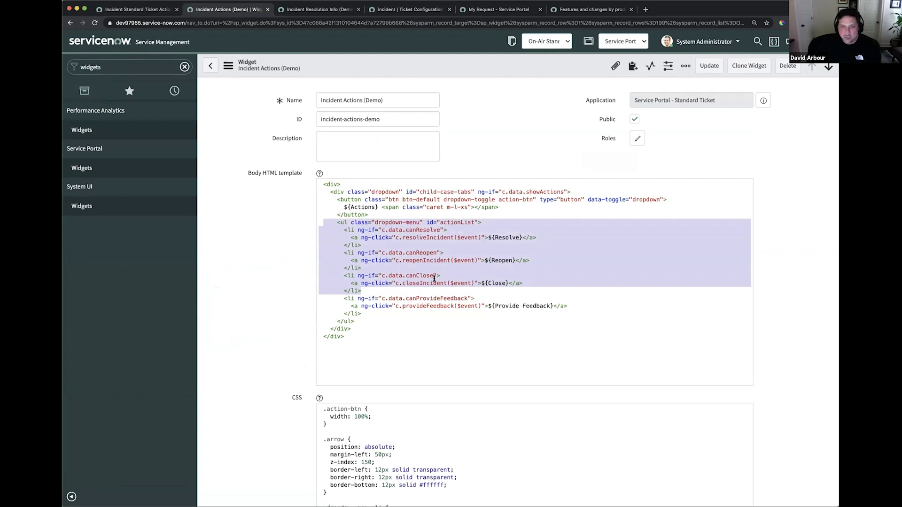
drag(362, 314, 311, 300)
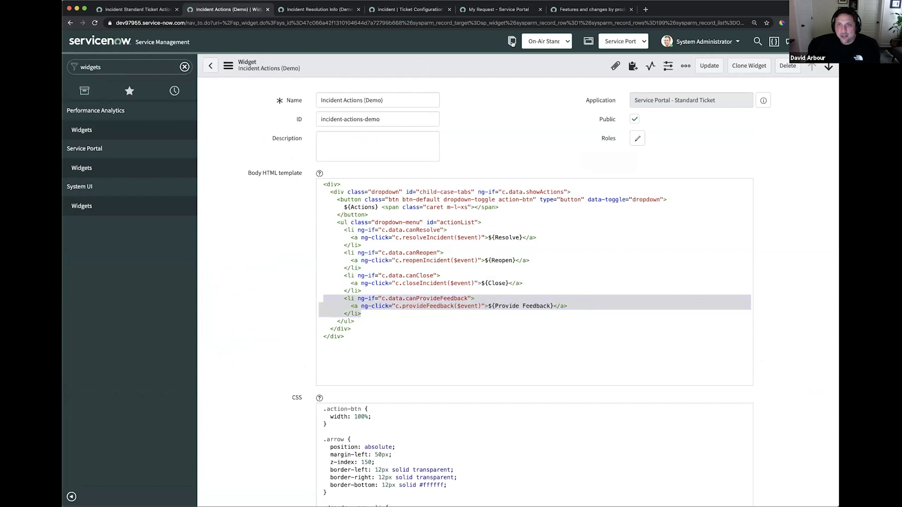
click(517, 10)
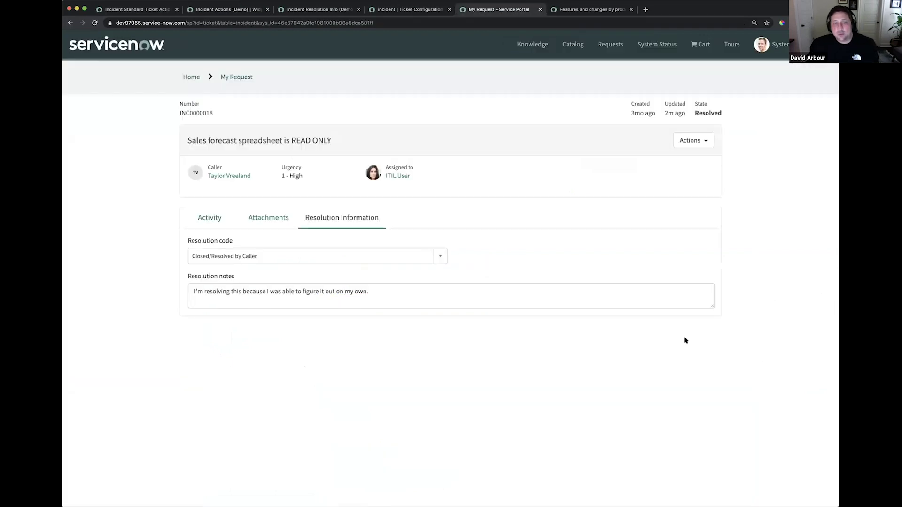
Open the Provide Feedback dialog from the Actions menu on ticket INC0000018
click(694, 141)
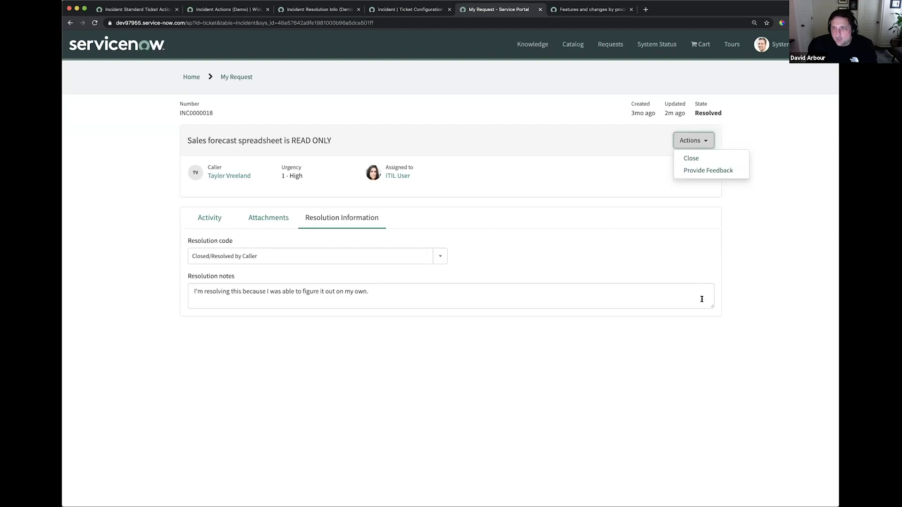
click(716, 255)
click(691, 141)
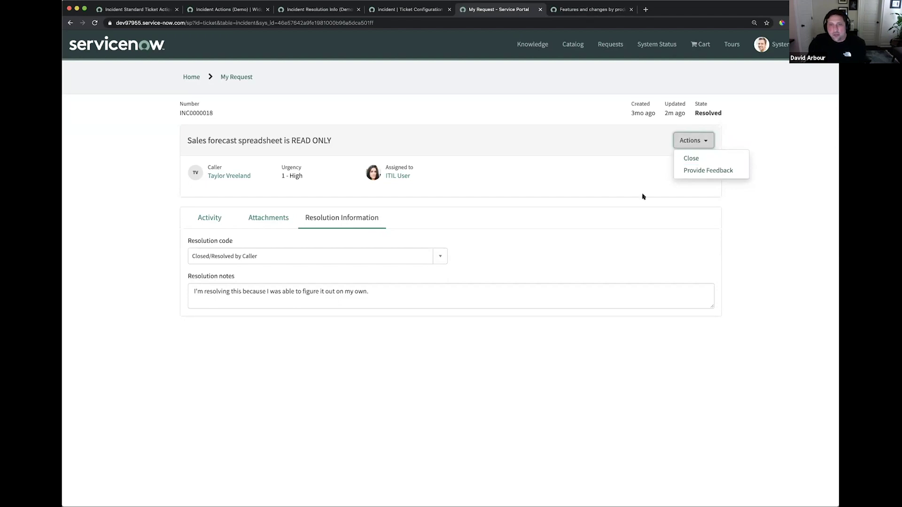
click(707, 176)
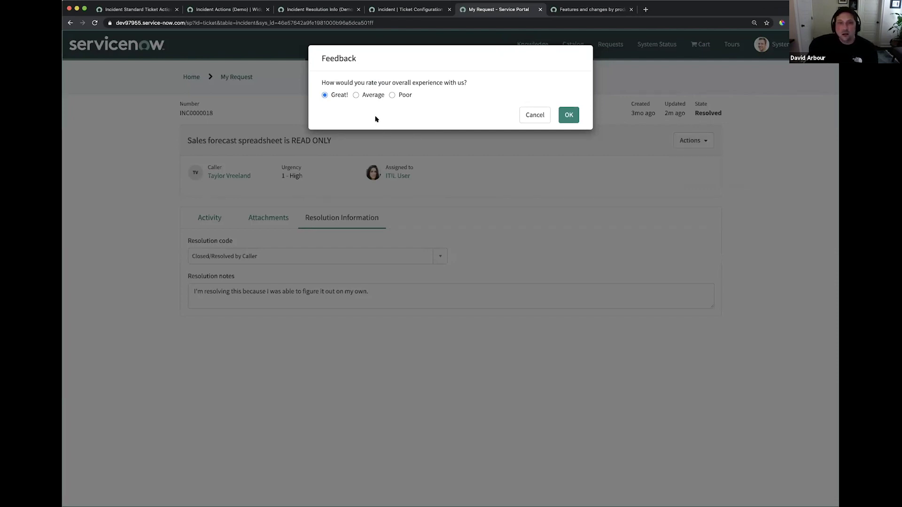
Rate the overall experience as Average and submit the feedback
click(355, 95)
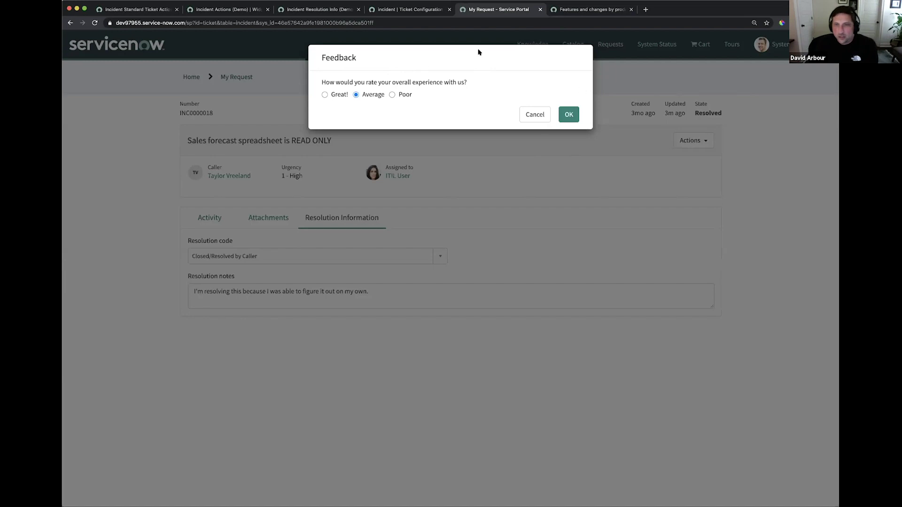
click(567, 114)
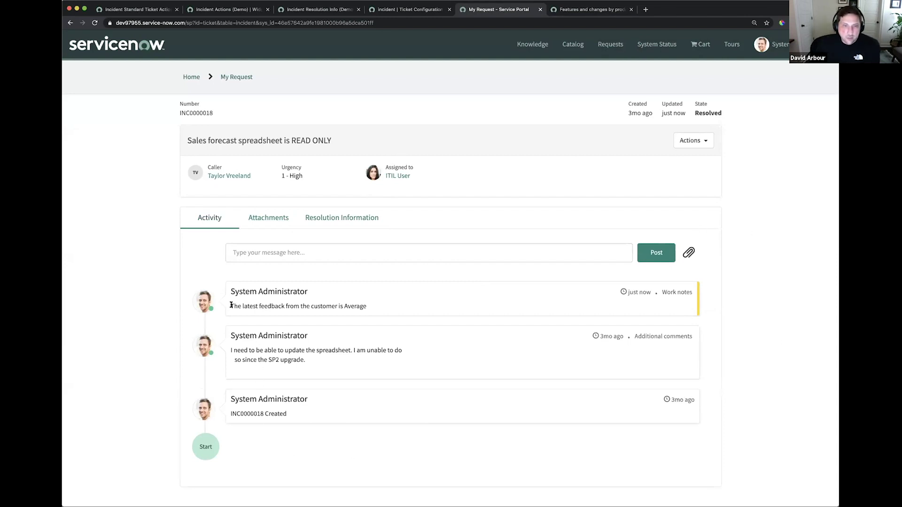
Highlight the new 'latest feedback is Average' work note, then review the Actions list again
drag(230, 306, 408, 308)
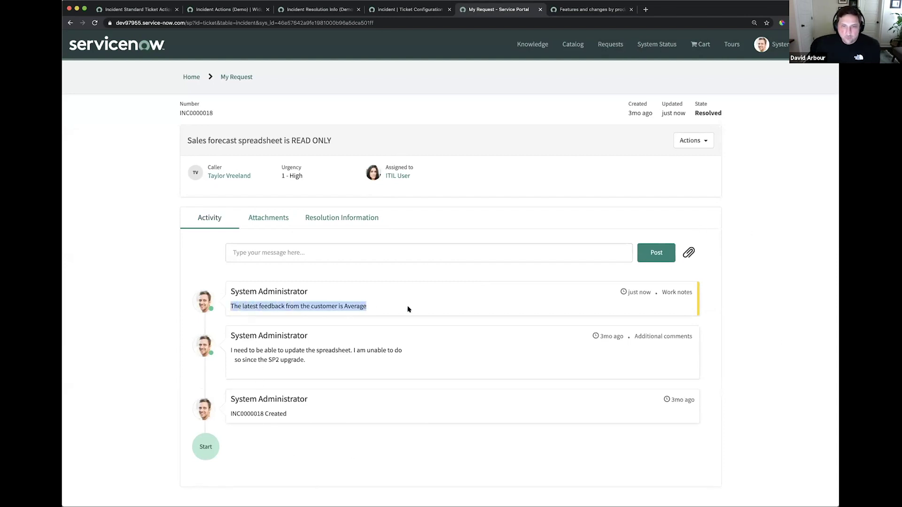
click(757, 311)
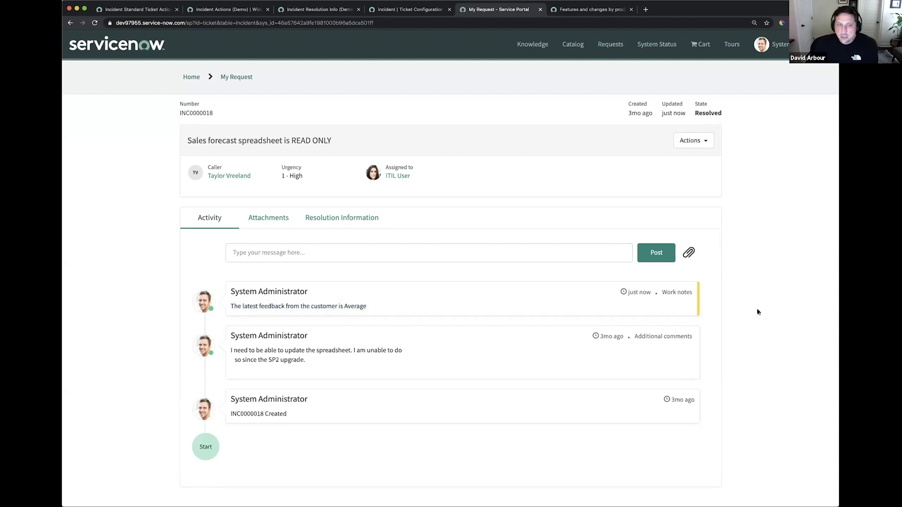
click(692, 141)
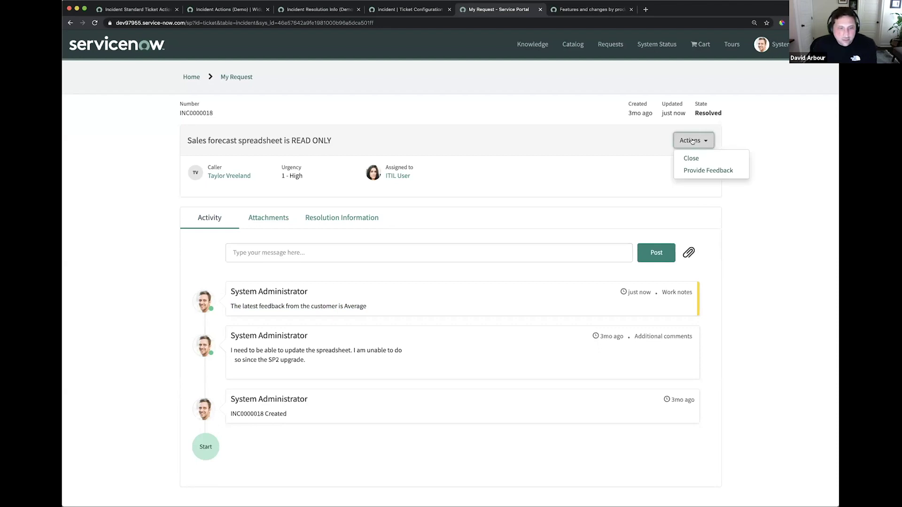
click(592, 125)
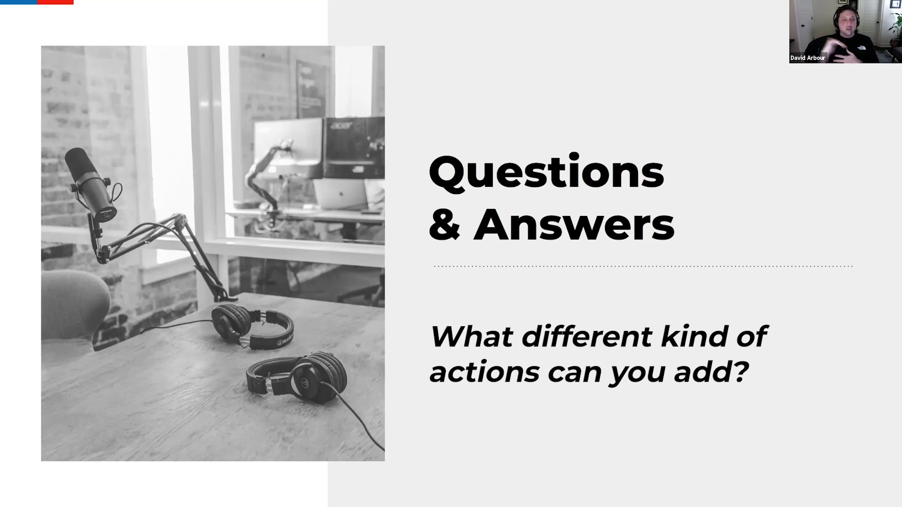
Advance the slideshow past the Questions & Answers slide
key(Right)
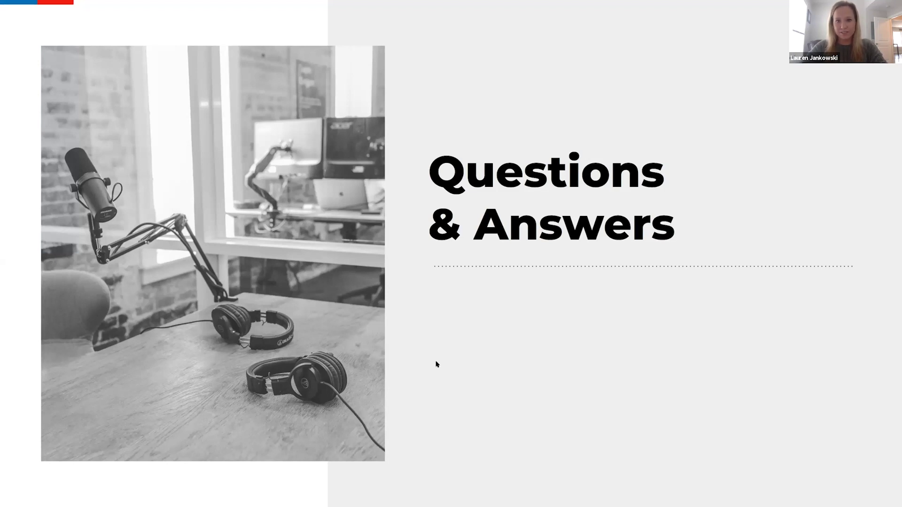
Advance to the 'And the winner is...' slide and reveal the winner's name
click(428, 323)
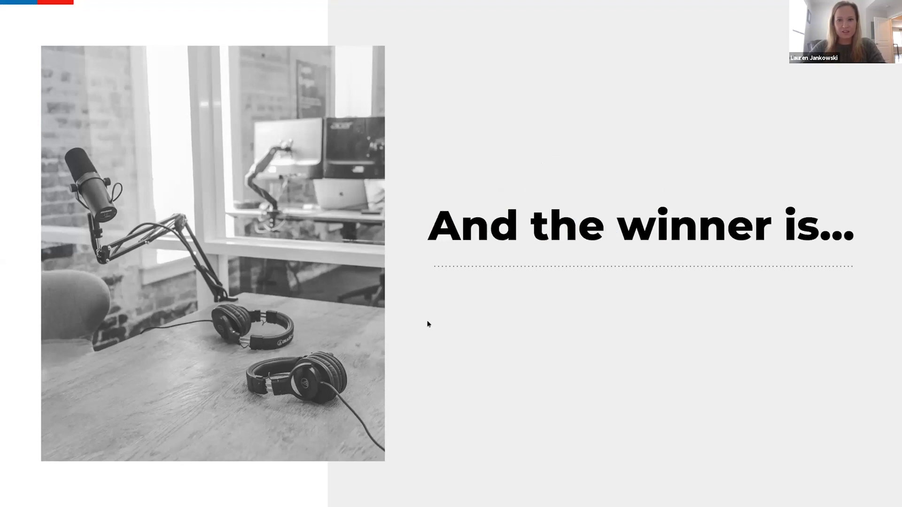
click(429, 323)
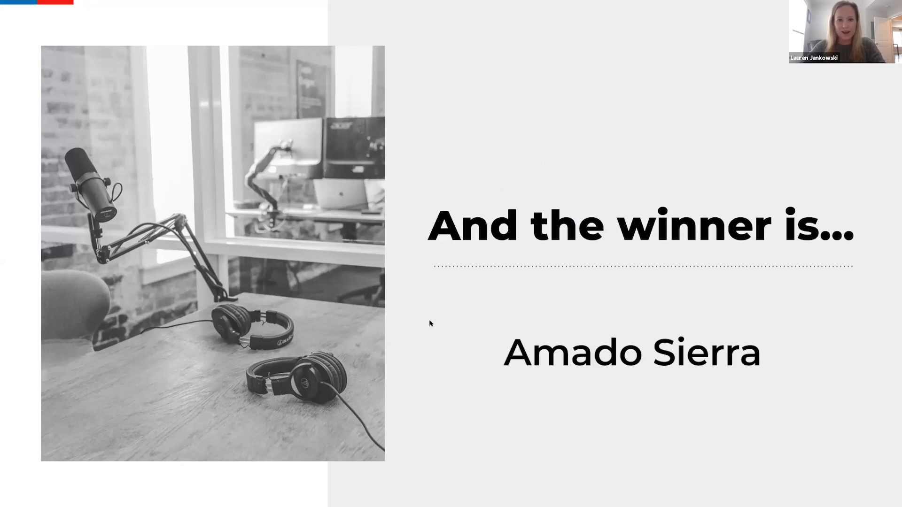